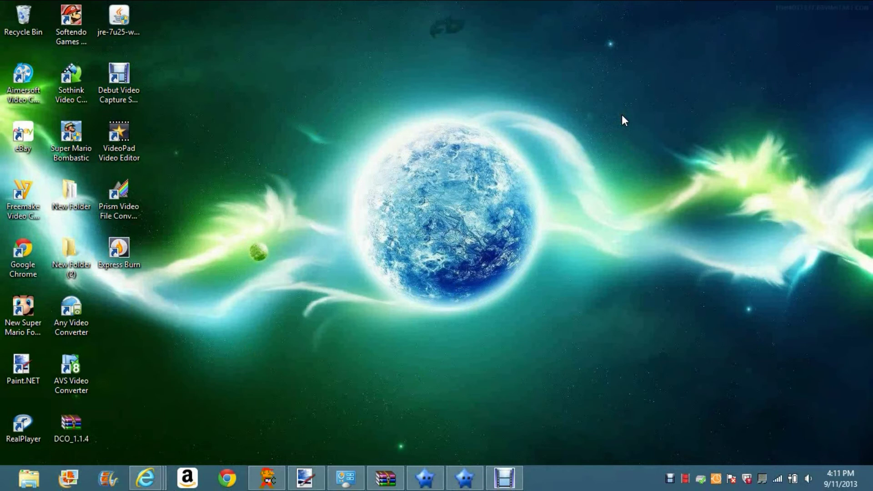
Open the Downloads folder in File Explorer
click(622, 112)
click(625, 107)
click(26, 486)
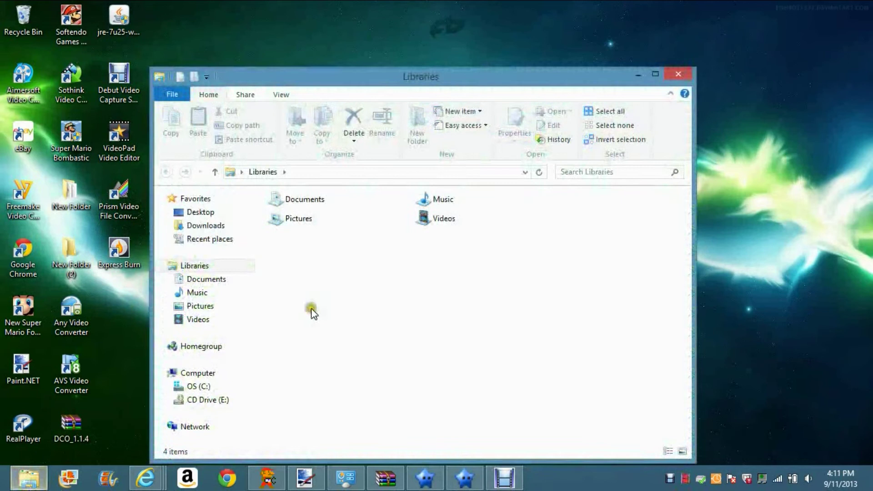
click(216, 226)
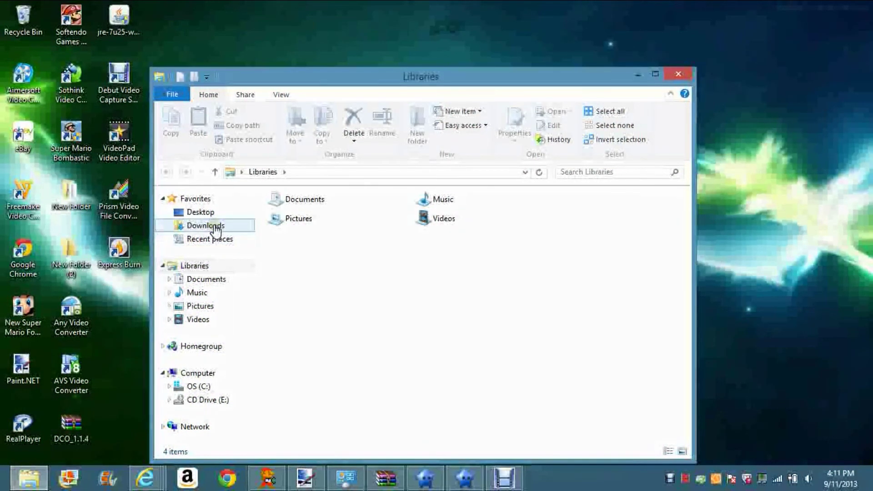
click(216, 226)
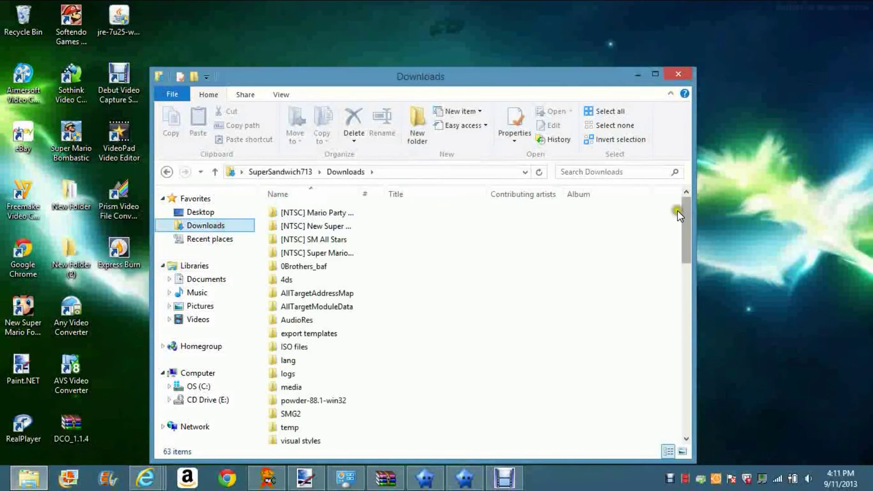
Find the whitehole_1.1 archive in the Downloads folder and open it in WinRAR
drag(686, 212, 705, 241)
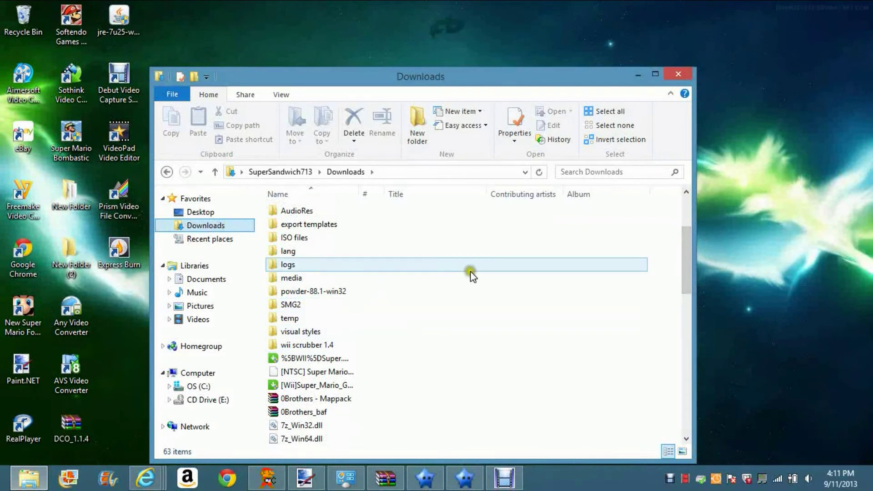
drag(689, 231, 670, 386)
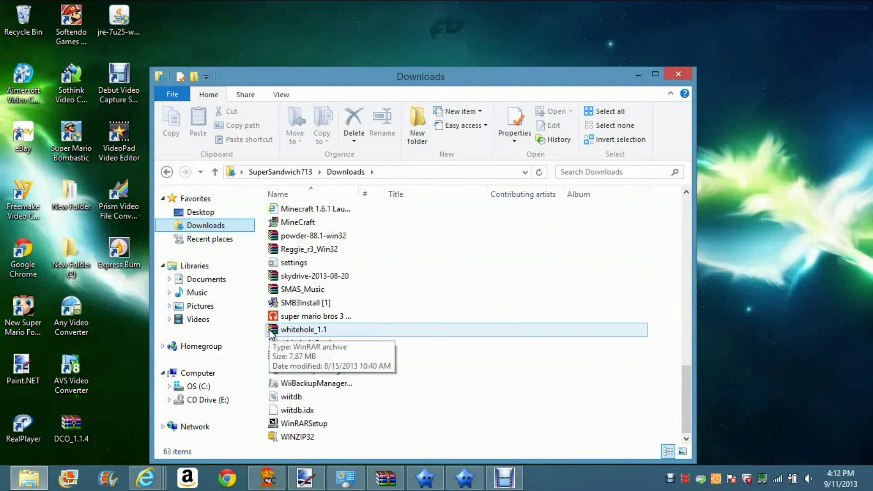
click(298, 334)
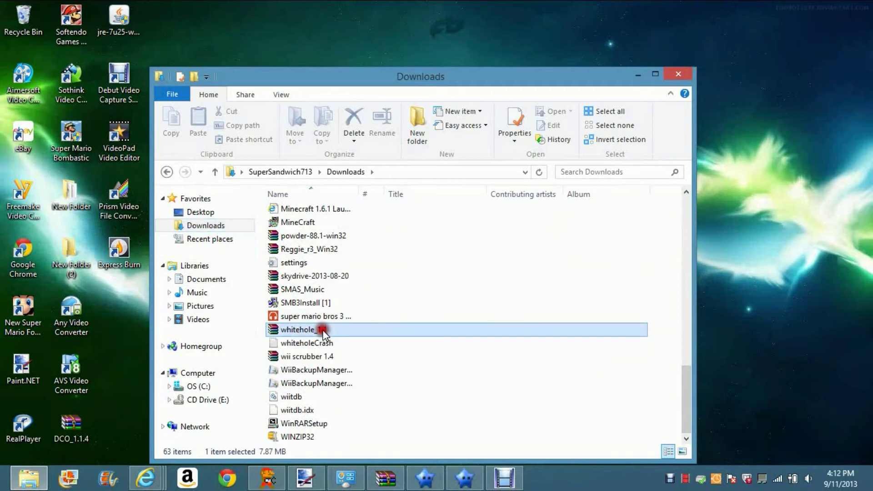
click(322, 334)
double_click(324, 334)
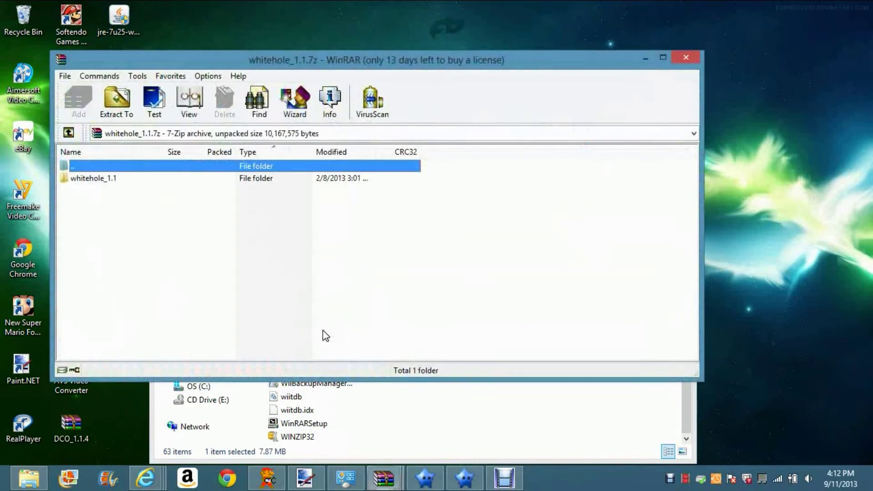
Launch Whitehole.exe from the whitehole_1.1 folder inside the archive
double_click(112, 178)
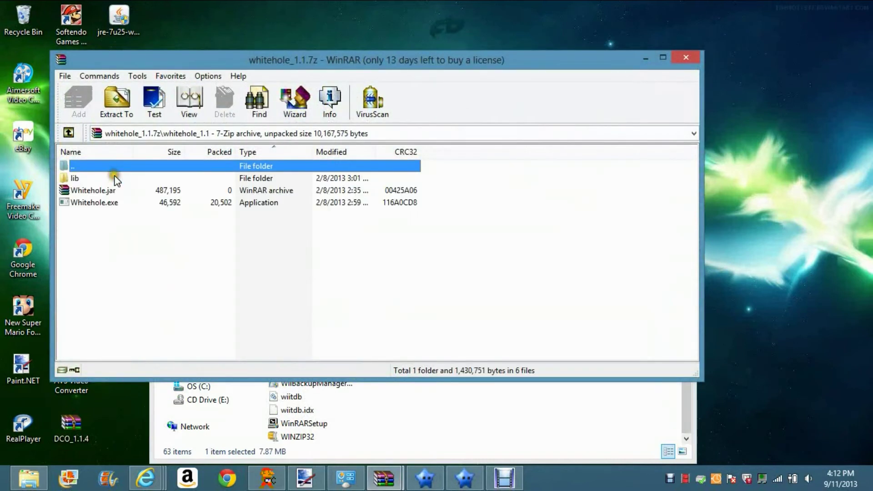
double_click(97, 203)
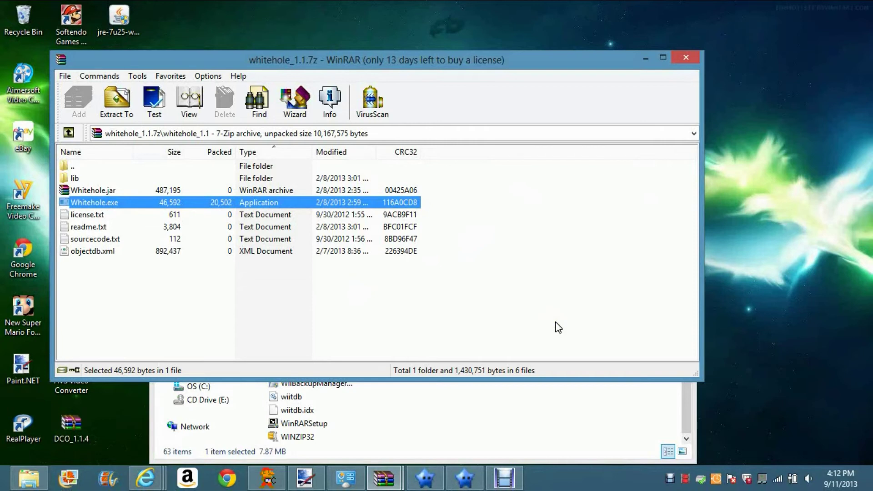
key(Return)
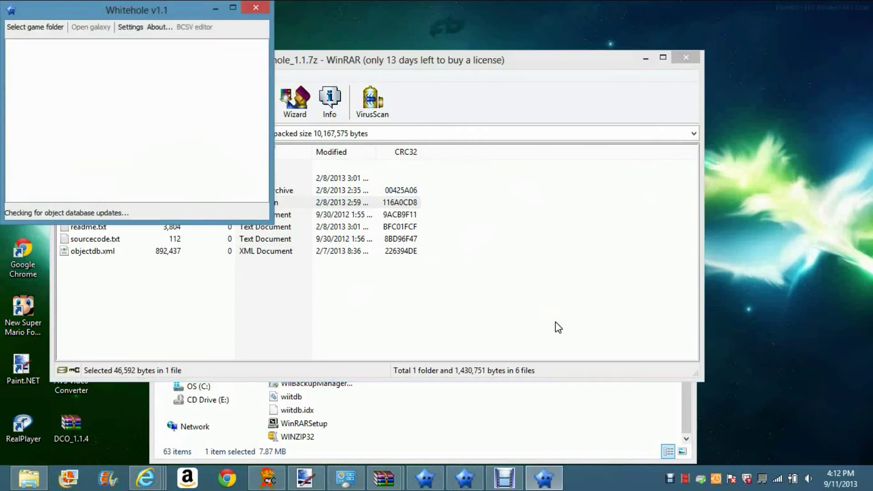
key(super+c)
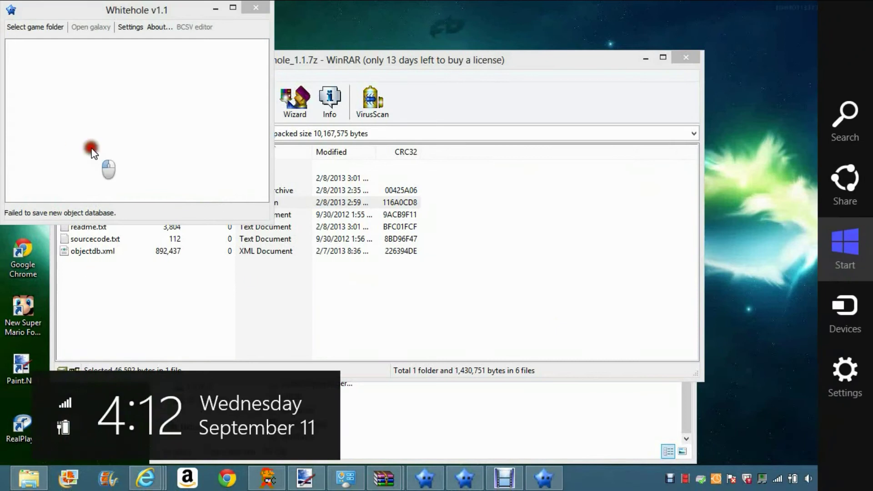
click(87, 141)
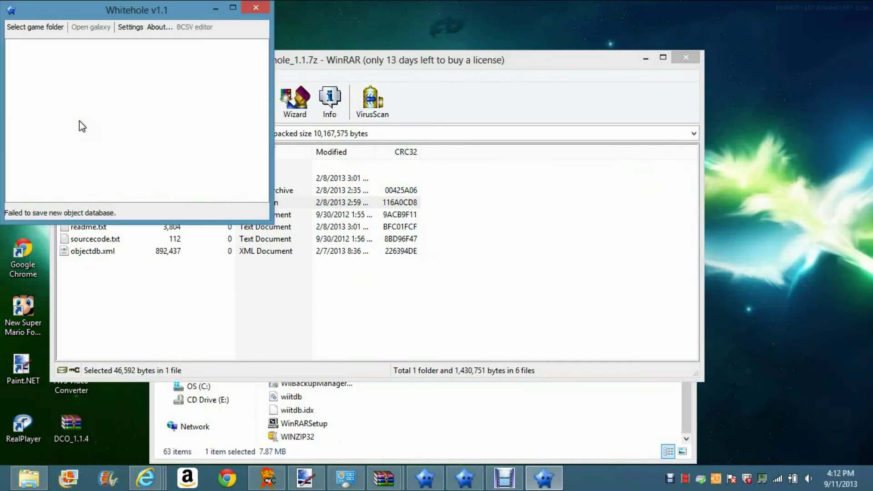
Choose the SMG2 folder in Downloads as the Whitehole game folder
click(54, 27)
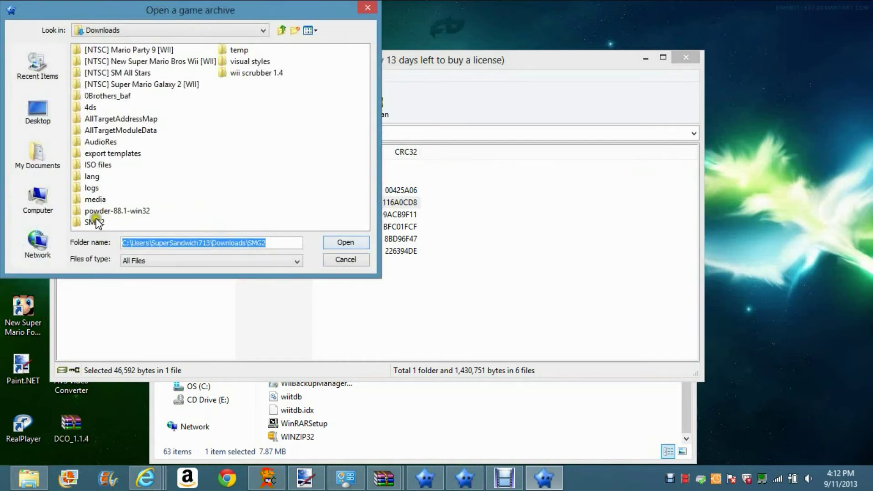
click(95, 222)
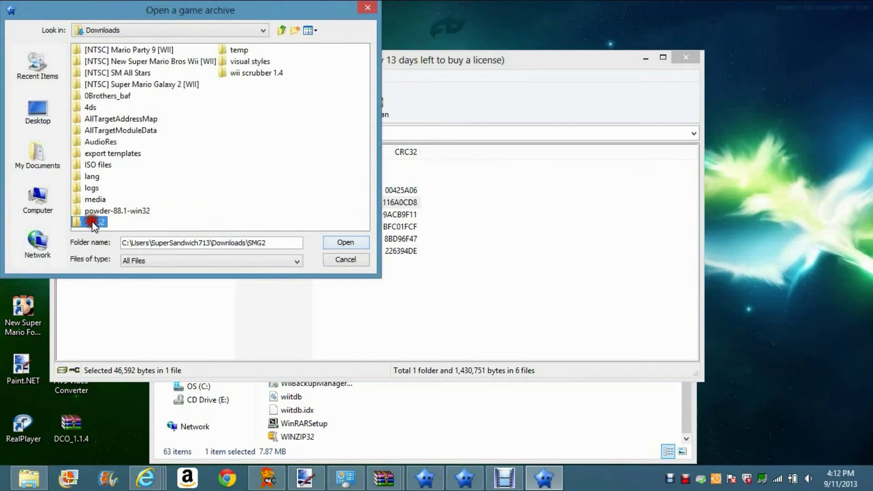
click(333, 244)
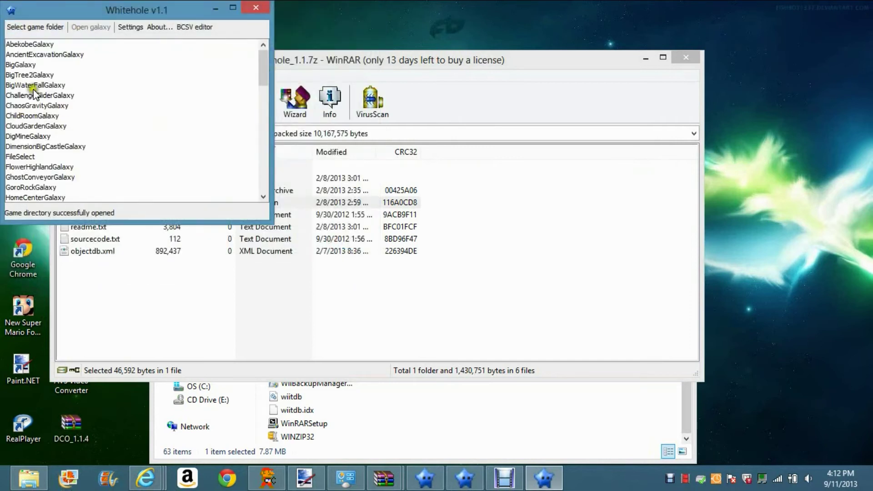
Look through the galaxy list, then open CloudGardenGalaxy and maximize its editor window
drag(259, 56, 269, 146)
click(26, 105)
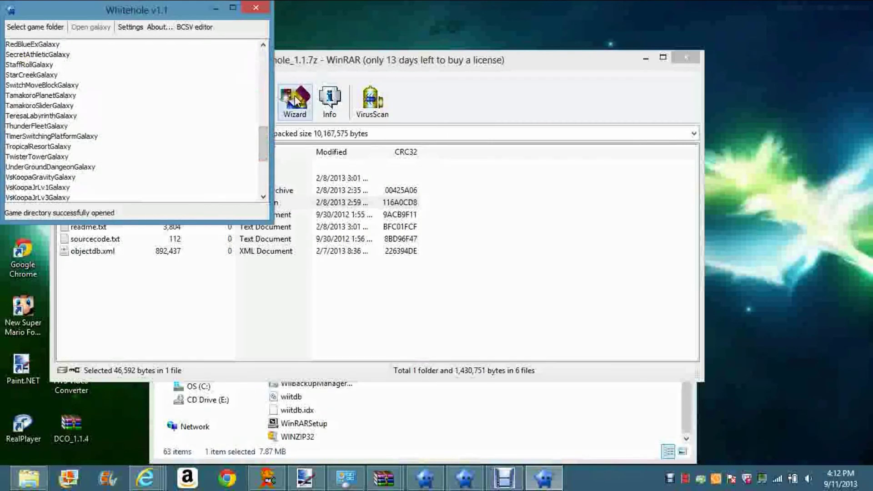
drag(266, 144, 263, 39)
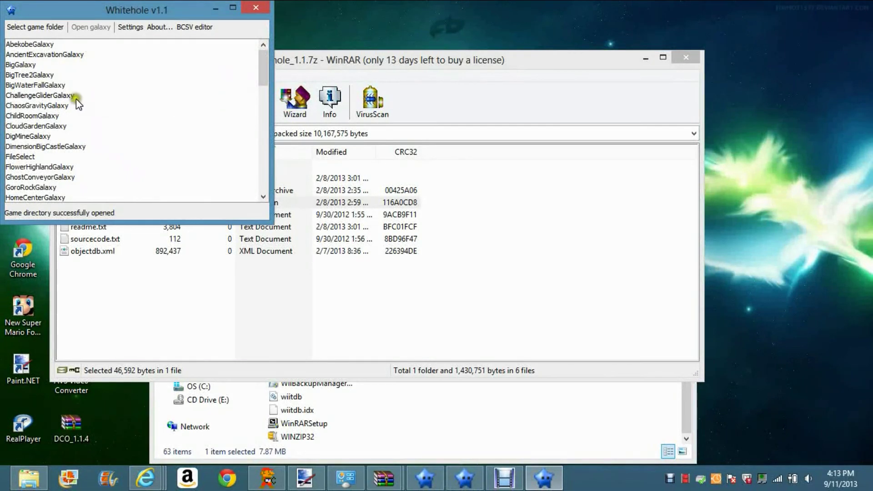
click(58, 127)
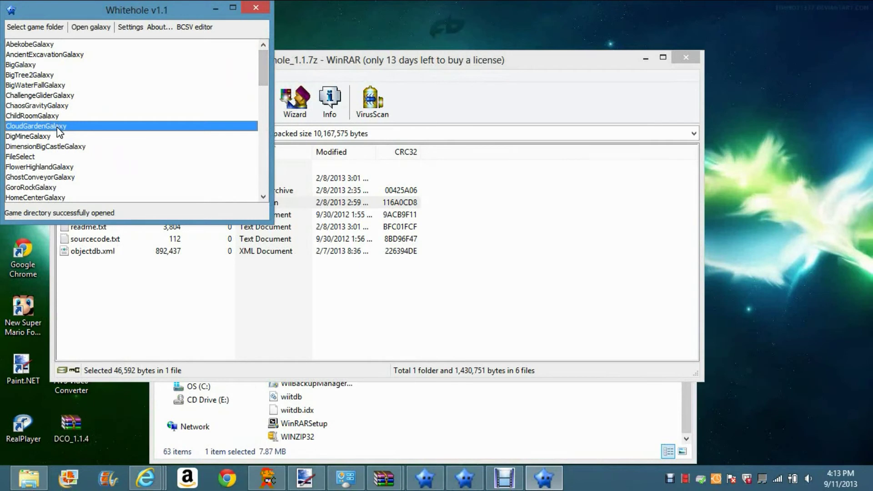
double_click(58, 131)
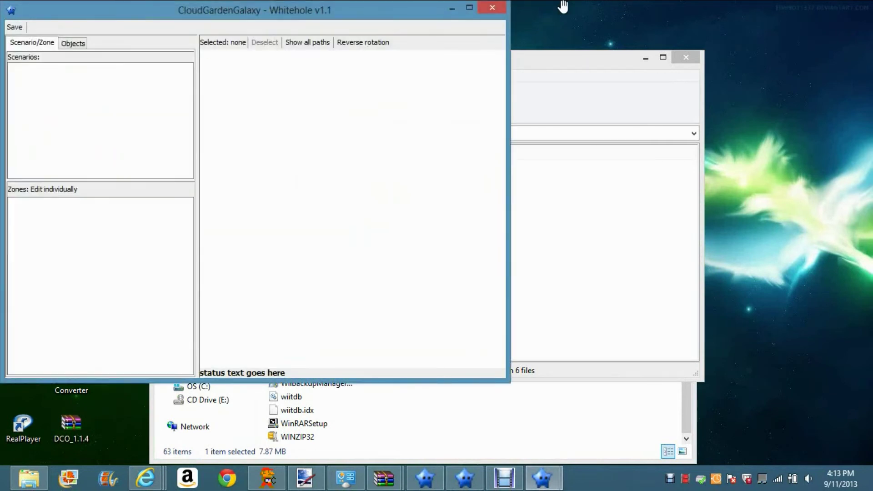
click(469, 8)
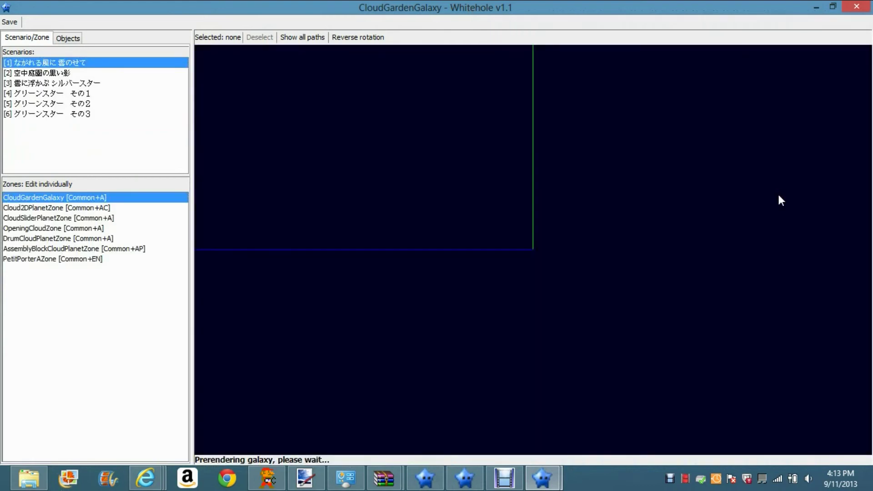
Select Cloud2DPlanetZone as the zone to edit and turn on the display of all paths
click(435, 174)
click(50, 207)
click(387, 208)
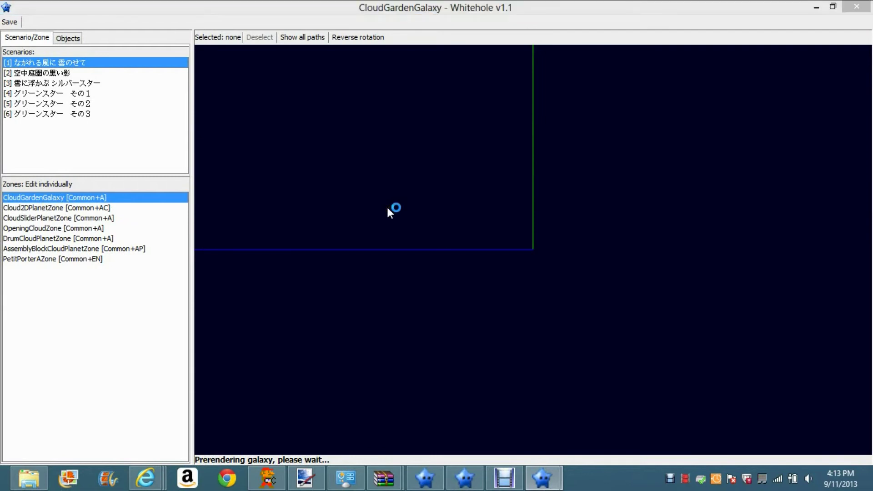
click(125, 208)
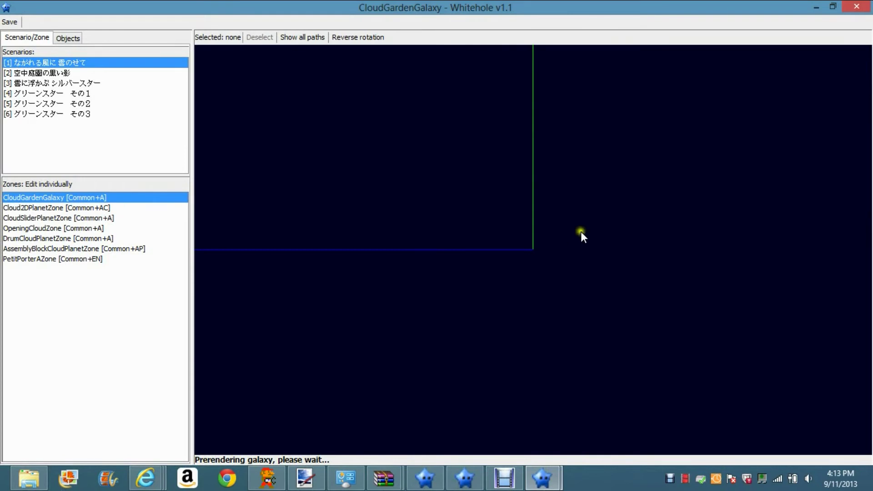
click(294, 38)
click(600, 22)
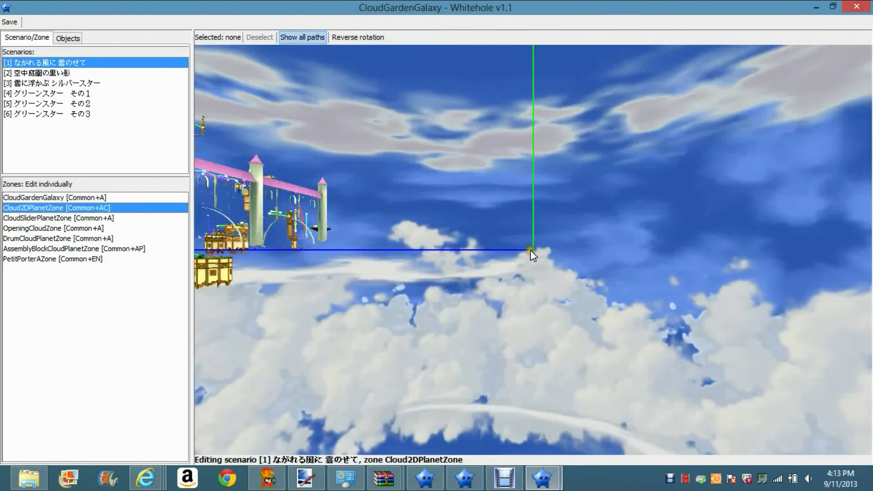
Examine the CloudGardenGalaxy level in the 3D view from several angles, including its towers, floating platforms and purple planet
click(331, 279)
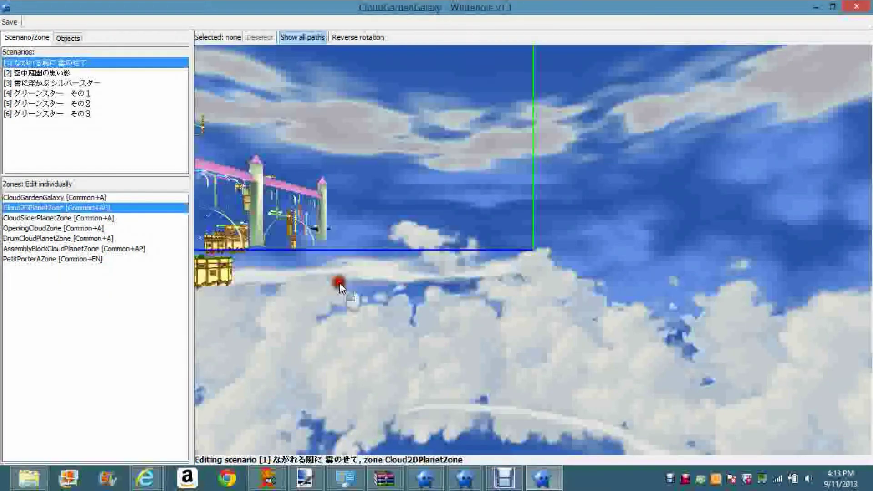
mouse_move(339, 283)
mouse_down()
mouse_move(468, 334)
mouse_move(334, 355)
mouse_move(242, 346)
mouse_move(282, 371)
mouse_up()
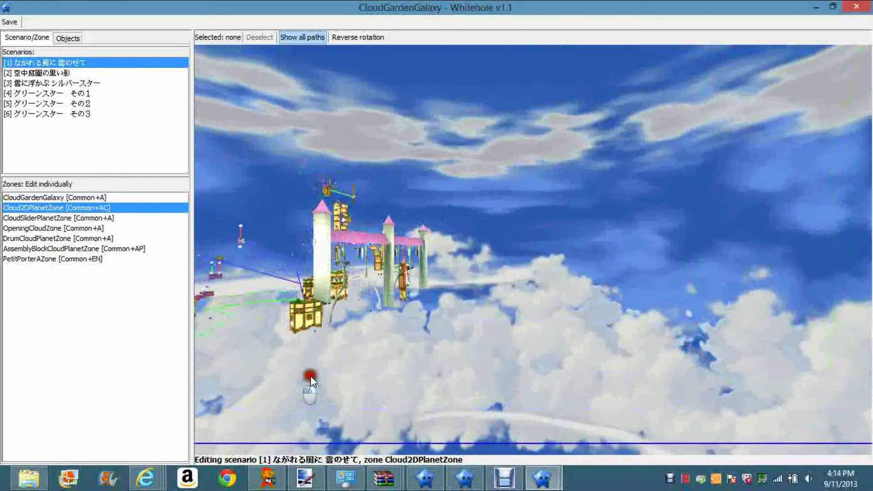
drag(310, 376, 429, 375)
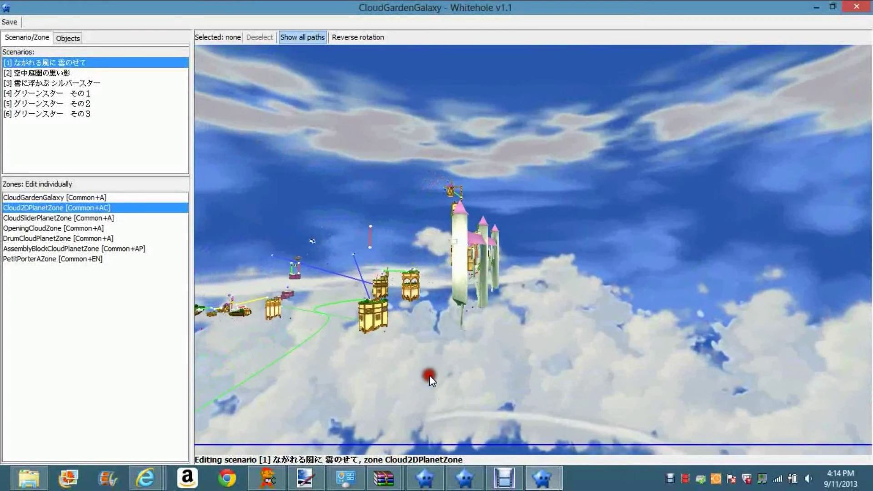
drag(355, 343, 428, 349)
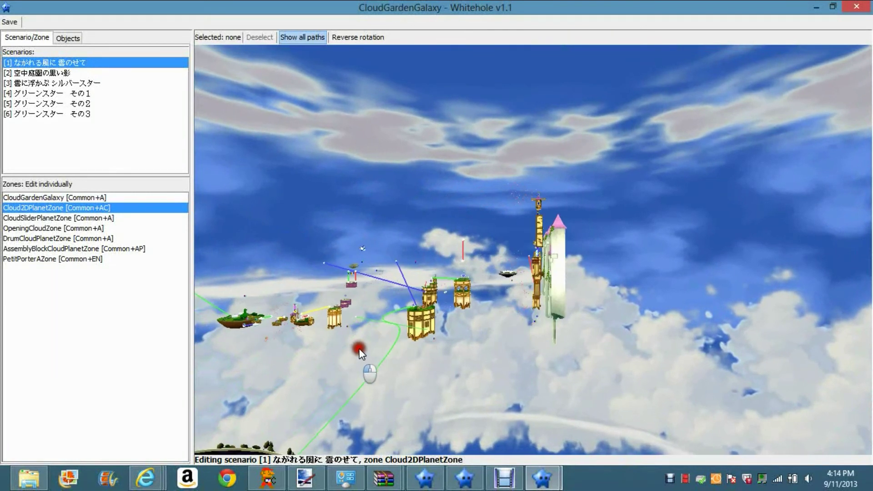
drag(360, 350, 548, 391)
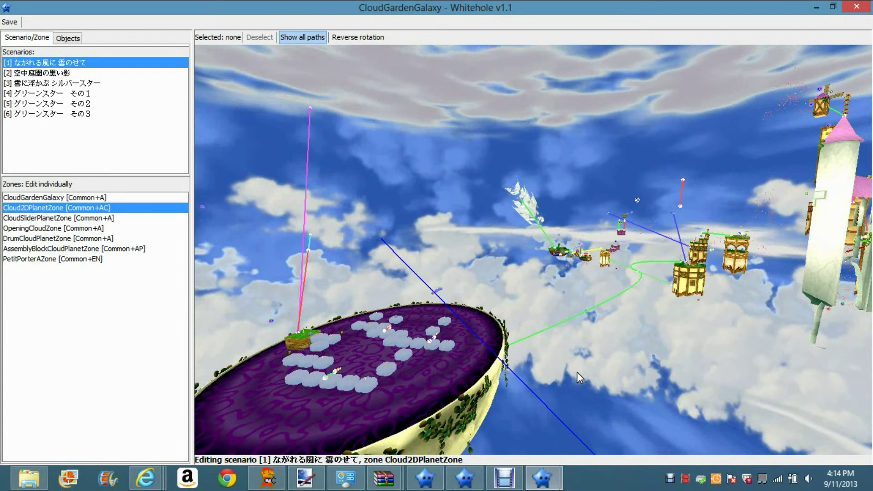
click(620, 362)
right_drag(620, 361, 587, 364)
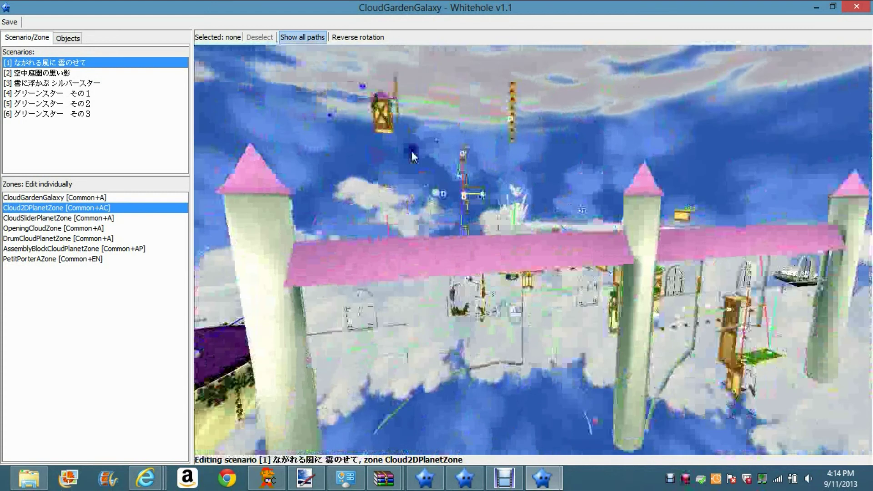
mouse_move(411, 151)
right_down()
mouse_move(400, 166)
mouse_move(438, 207)
mouse_move(434, 197)
mouse_move(483, 222)
mouse_move(424, 339)
right_up()
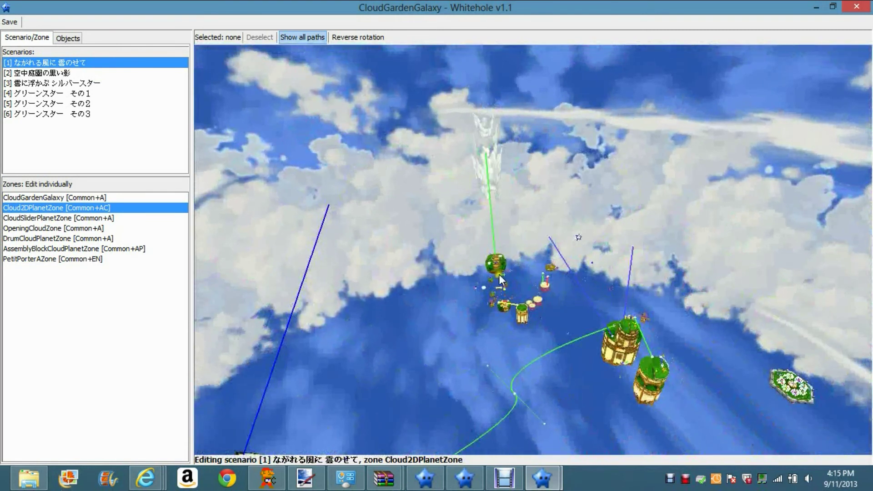
click(472, 290)
drag(471, 290, 265, 161)
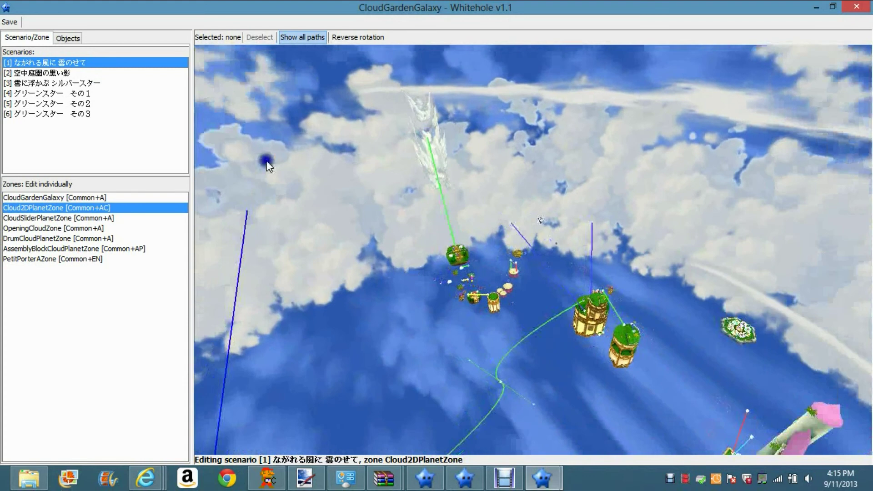
scroll(292, 208, up, 5)
right_drag(414, 265, 425, 267)
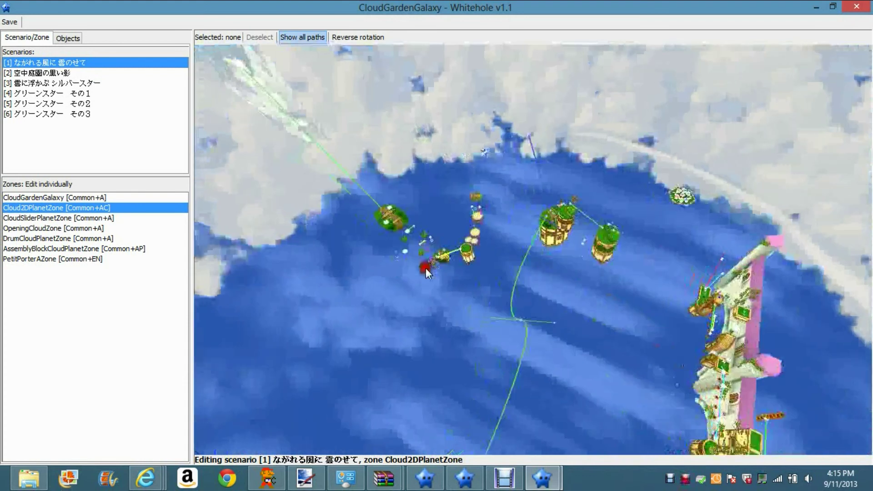
click(331, 336)
drag(331, 332, 198, 368)
mouse_move(198, 368)
right_down()
mouse_move(455, 282)
mouse_move(518, 246)
mouse_move(446, 357)
mouse_move(465, 312)
mouse_move(427, 327)
mouse_move(520, 347)
mouse_move(645, 323)
right_up()
mouse_move(645, 324)
mouse_down()
mouse_move(532, 324)
mouse_move(422, 272)
mouse_move(424, 263)
mouse_move(454, 343)
mouse_up()
mouse_move(454, 343)
right_down()
mouse_move(446, 371)
mouse_move(576, 272)
mouse_move(548, 284)
right_up()
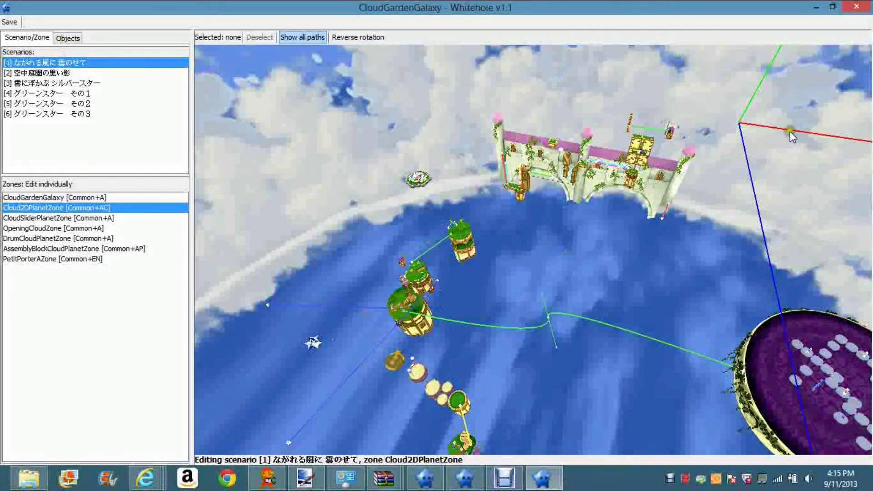
Close the CloudGardenGalaxy editor, open BigGalaxy from the galaxy list and maximize its editor window
click(857, 7)
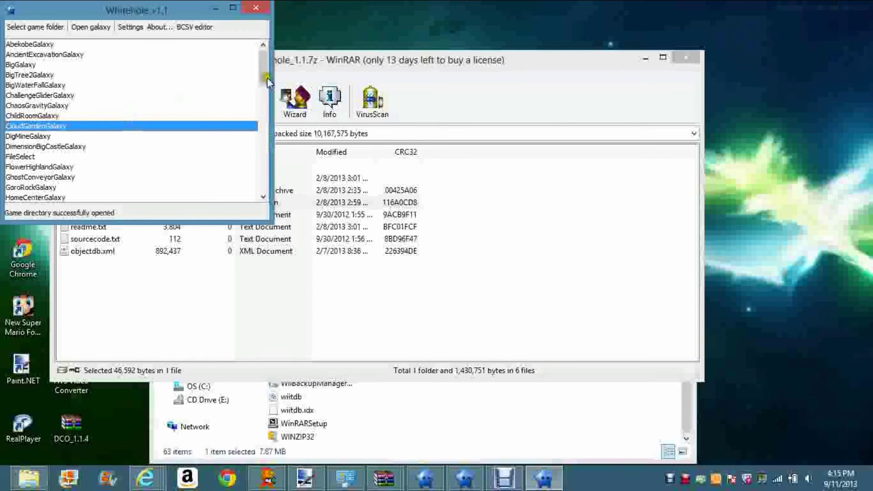
click(31, 65)
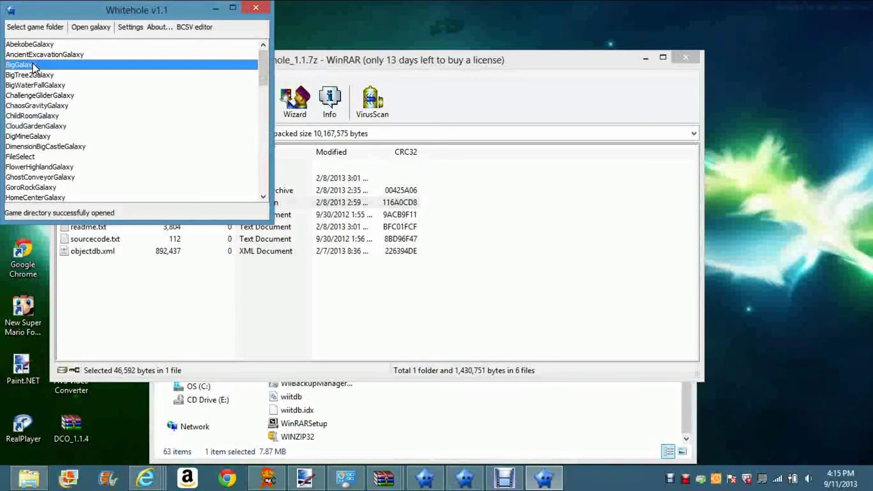
double_click(32, 65)
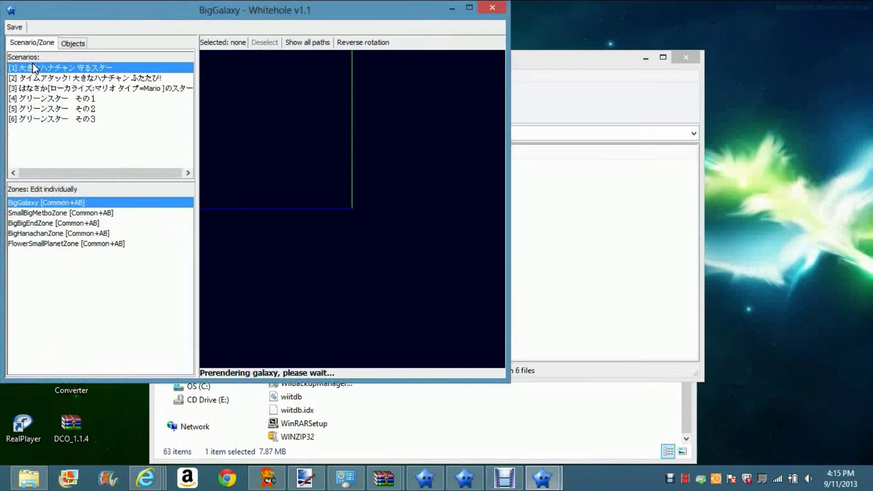
click(469, 8)
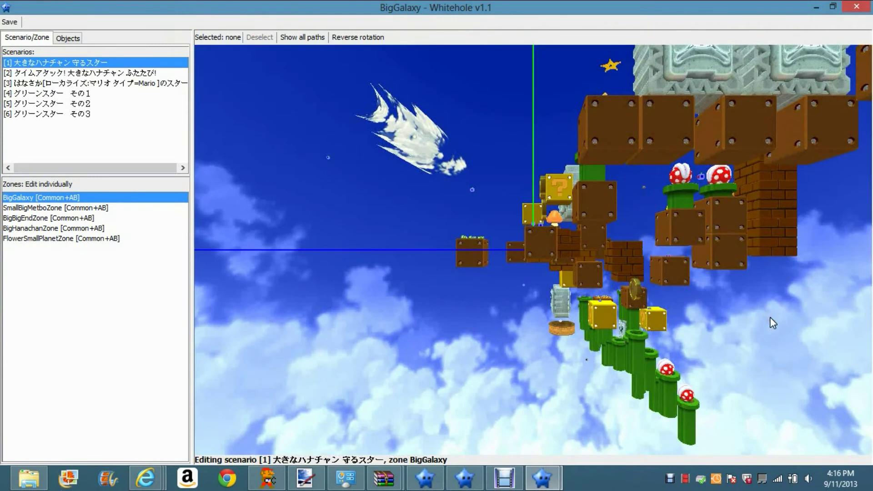
Examine the BigGalaxy level in the 3D view, covering its giant blocks, green pipes and Thwomps from several angles
drag(771, 318, 506, 200)
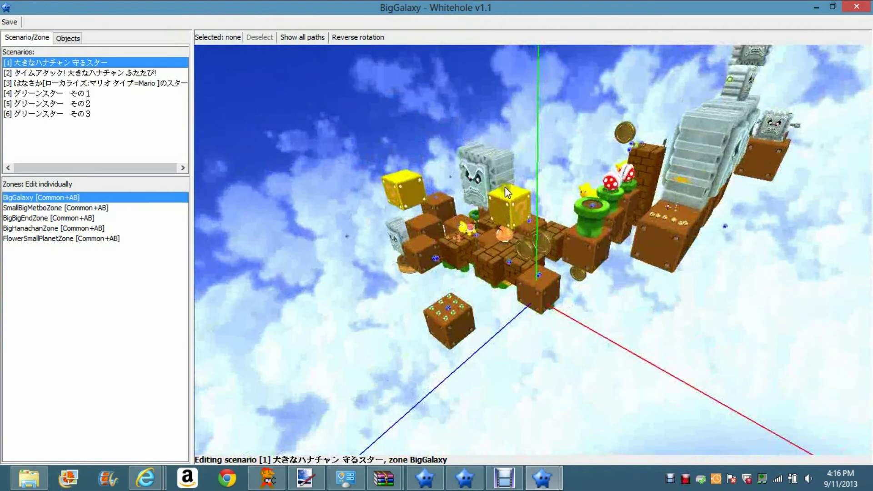
drag(693, 184, 662, 242)
drag(586, 337, 361, 300)
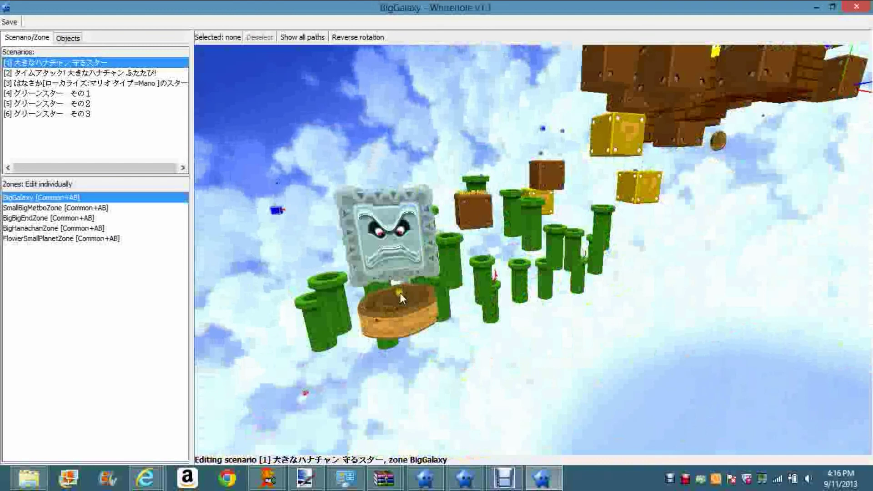
drag(408, 291, 311, 268)
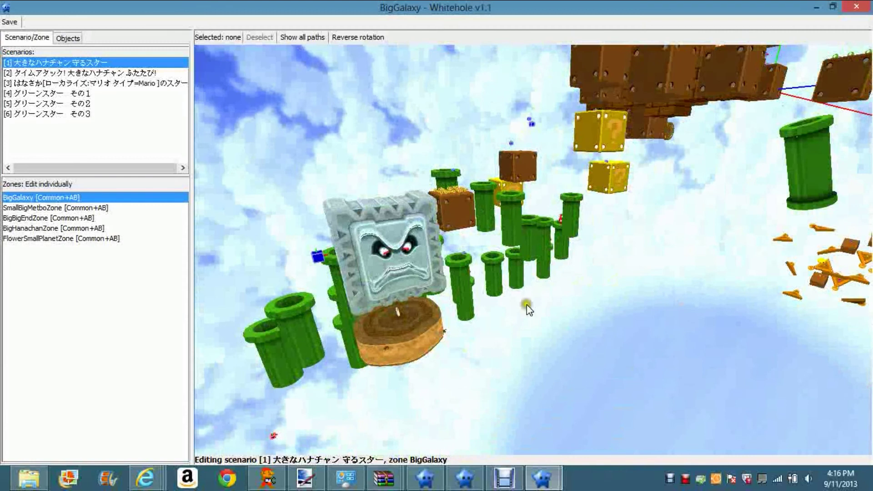
drag(527, 304, 634, 310)
drag(575, 309, 395, 309)
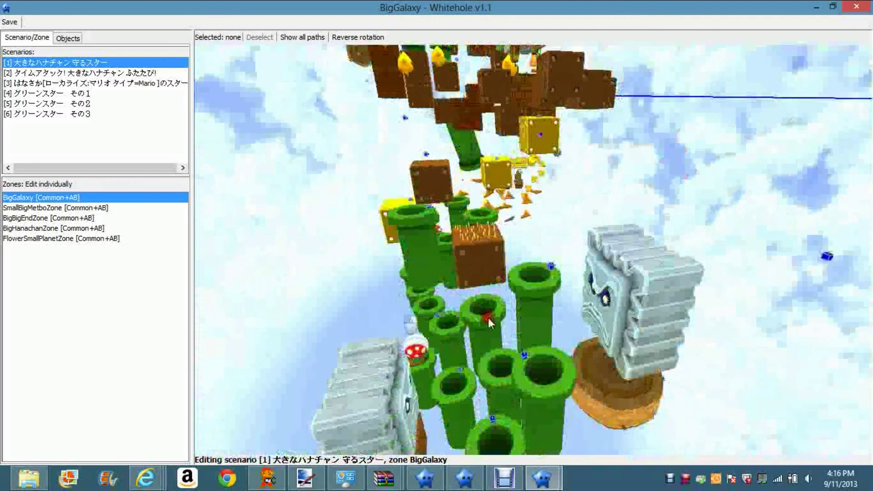
drag(487, 316, 452, 234)
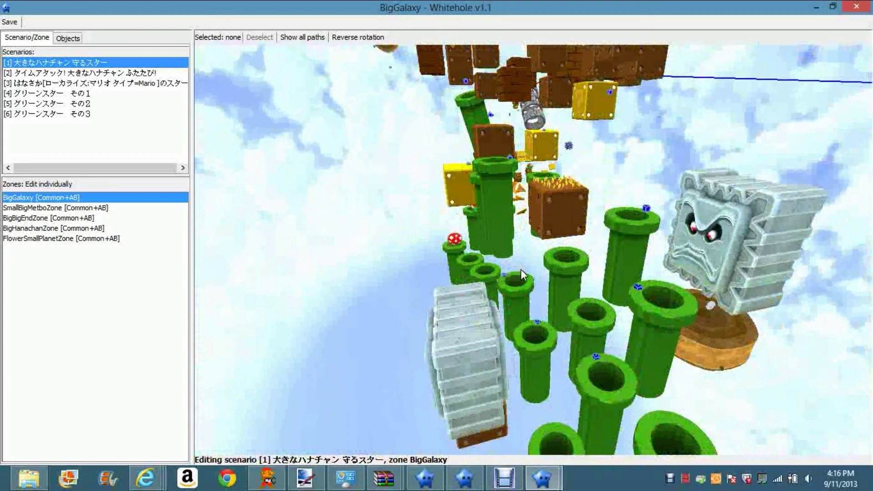
drag(463, 160, 347, 292)
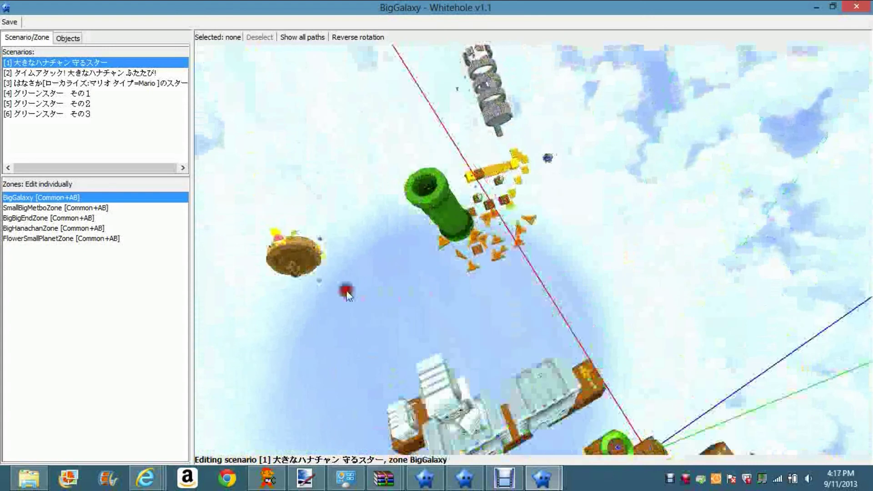
Examine the area around the large green pipe, orange triangular platforms, yellow tiles and stone rings of BigGalaxy
drag(535, 287, 864, 411)
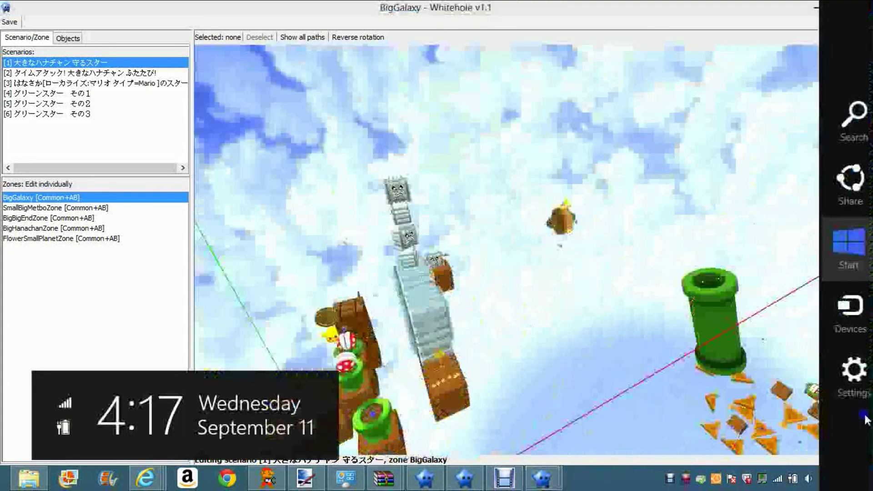
drag(601, 382, 565, 381)
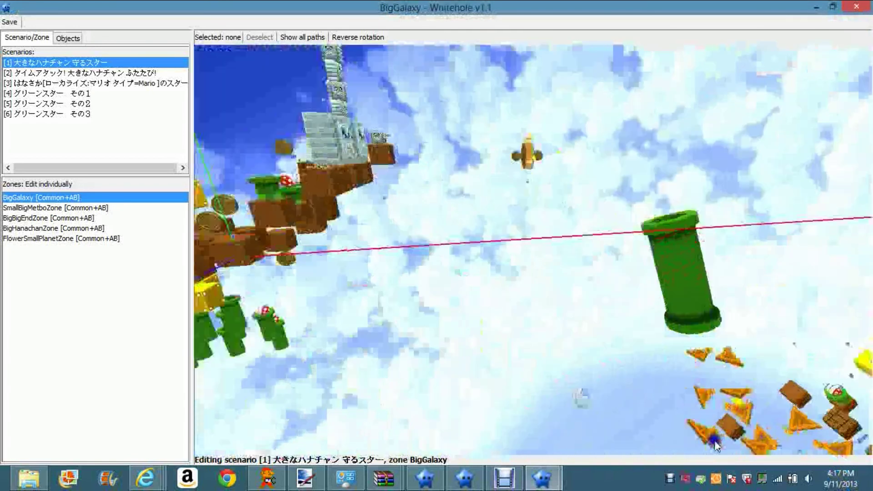
drag(714, 445, 660, 384)
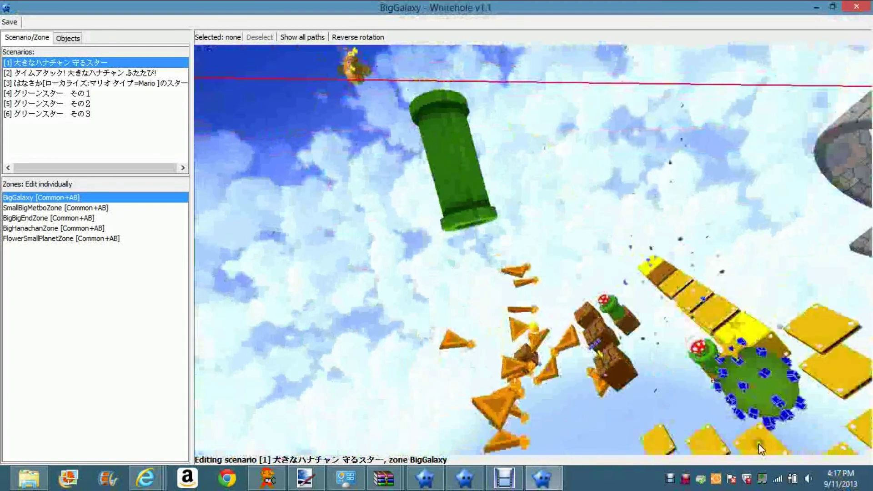
drag(786, 369, 646, 296)
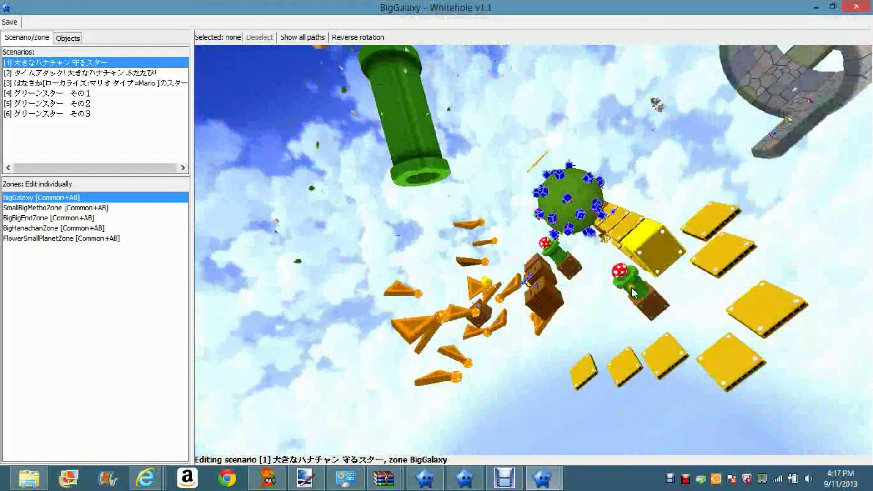
mouse_move(750, 286)
mouse_down()
mouse_move(599, 371)
mouse_move(772, 214)
mouse_move(609, 359)
mouse_move(711, 313)
mouse_up()
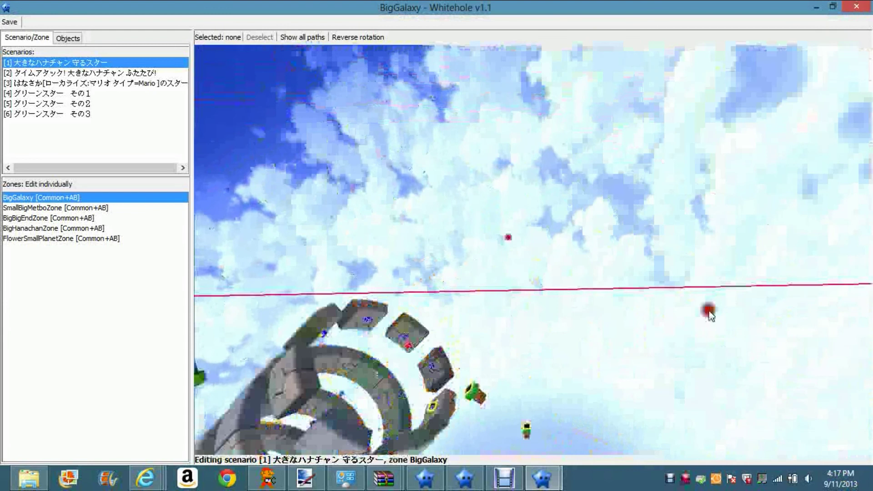
drag(500, 373, 516, 372)
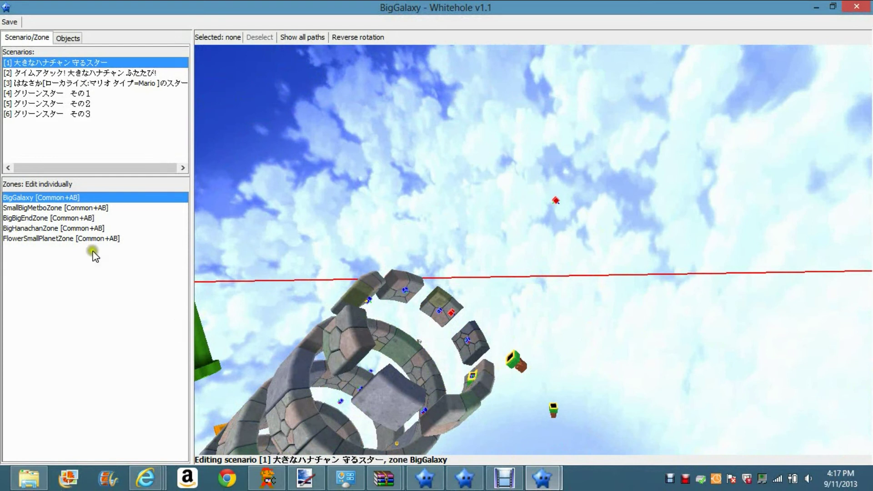
Try SmallBigMetboZone as the zone to edit, return to BigGalaxy, and examine the floating brick blocks and Piranha Plants up close
click(90, 205)
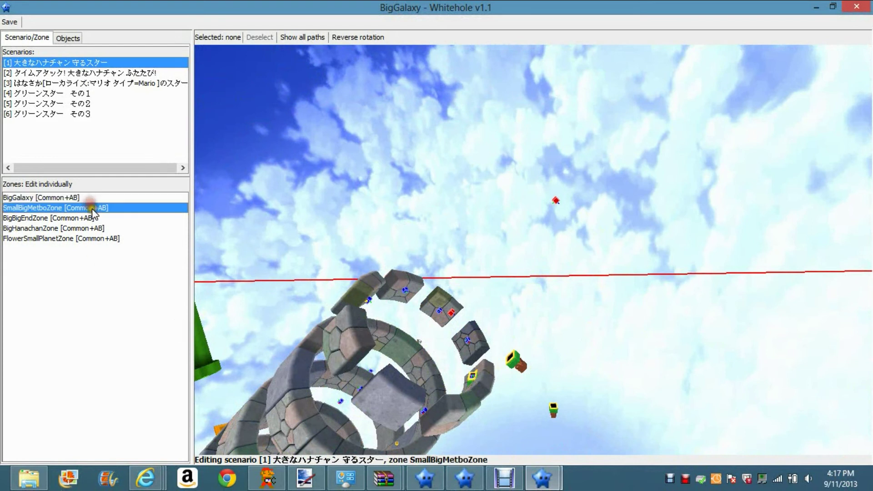
click(83, 199)
right_click(343, 240)
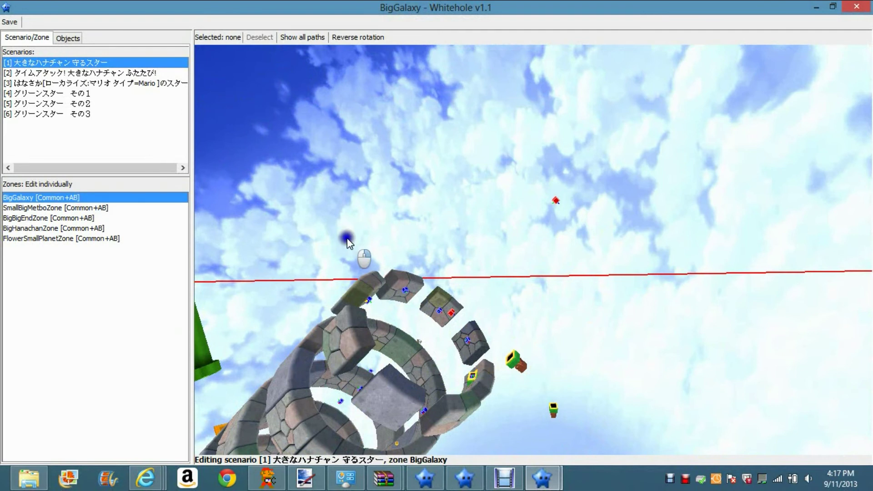
mouse_move(342, 240)
right_down()
mouse_move(248, 331)
mouse_move(273, 340)
right_up()
click(382, 295)
mouse_move(382, 295)
mouse_down()
mouse_move(359, 335)
mouse_move(377, 332)
mouse_move(433, 227)
mouse_move(554, 112)
mouse_move(302, 351)
mouse_move(405, 230)
mouse_move(535, 139)
mouse_move(314, 374)
mouse_move(415, 240)
mouse_move(440, 251)
mouse_move(428, 294)
mouse_move(533, 291)
mouse_up()
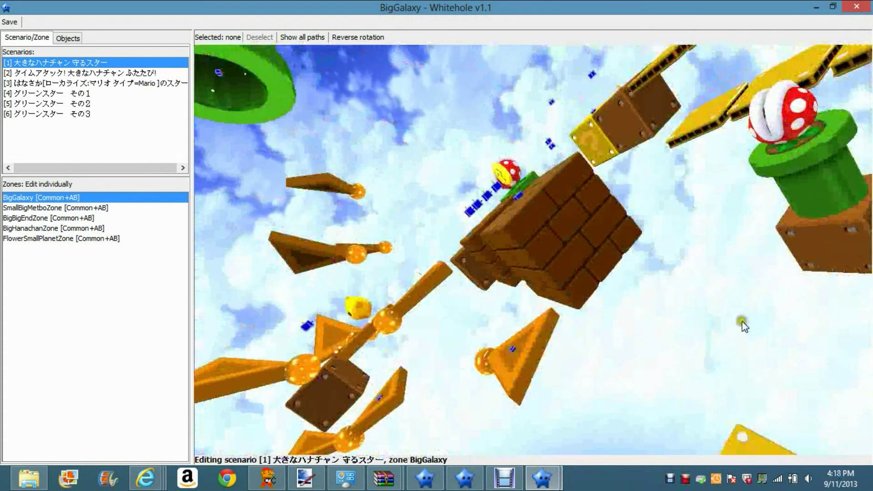
right_drag(657, 285, 594, 260)
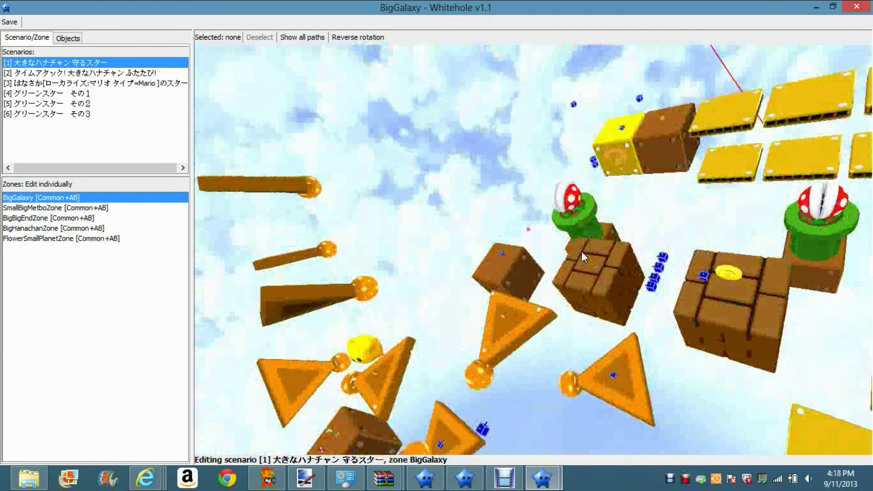
drag(697, 221, 669, 354)
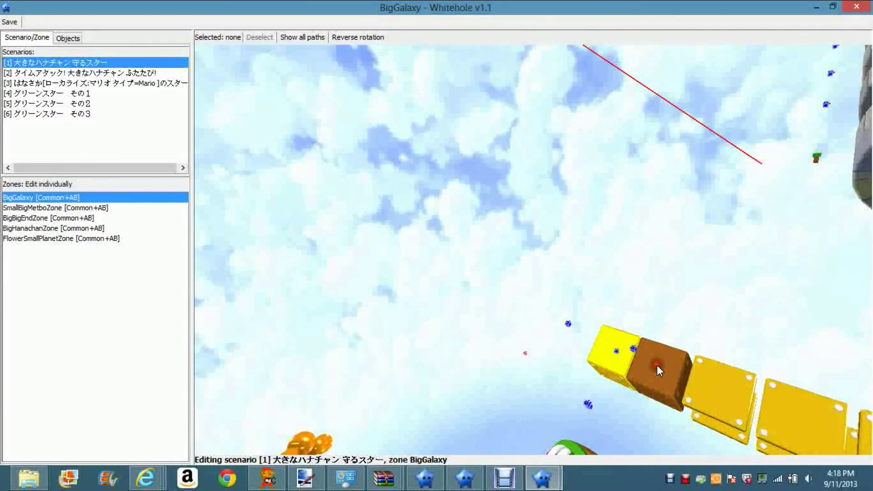
Make BigBigEndZone active through one of its Supermassive Sturdy Blocks and place a Coin Circle general object on the brown block beside the yellow one
click(722, 420)
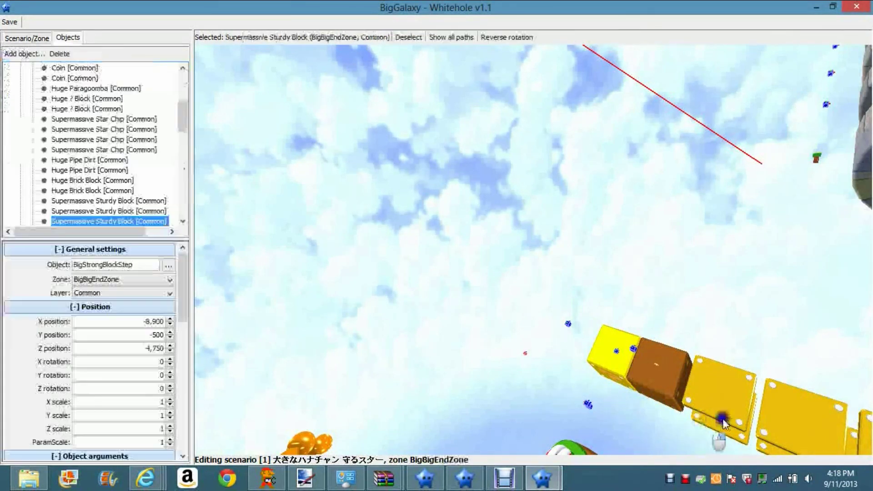
click(650, 381)
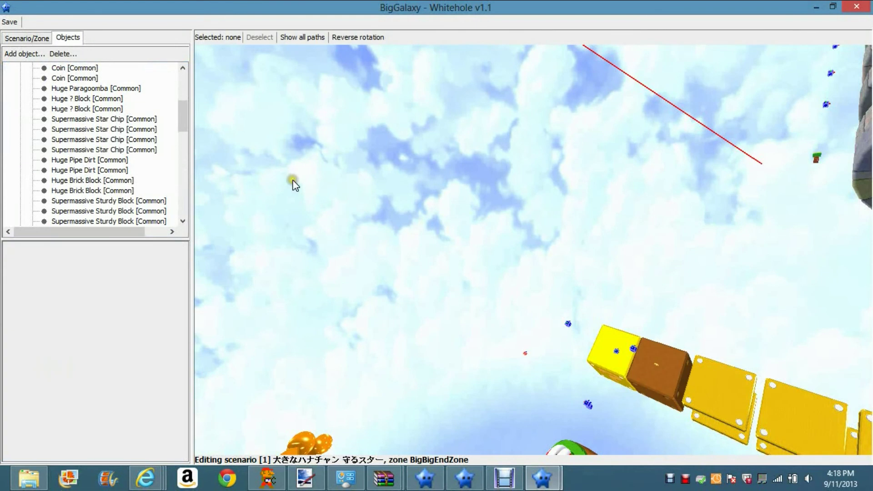
click(24, 54)
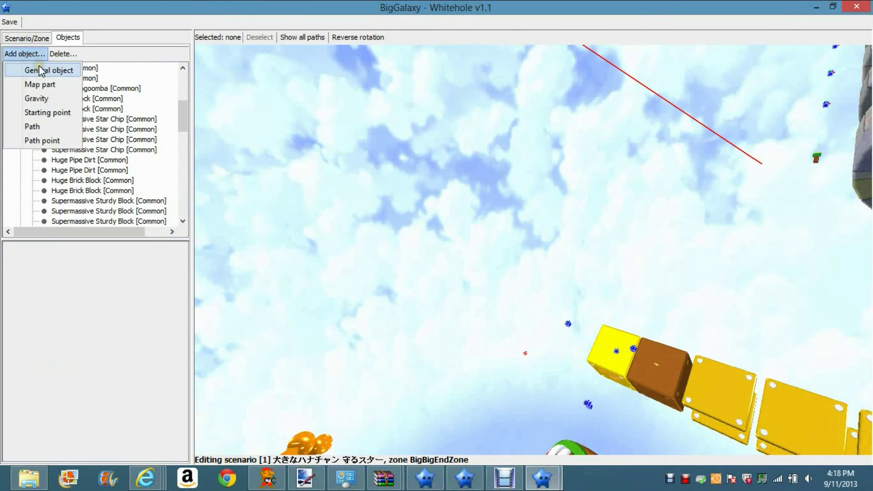
click(42, 71)
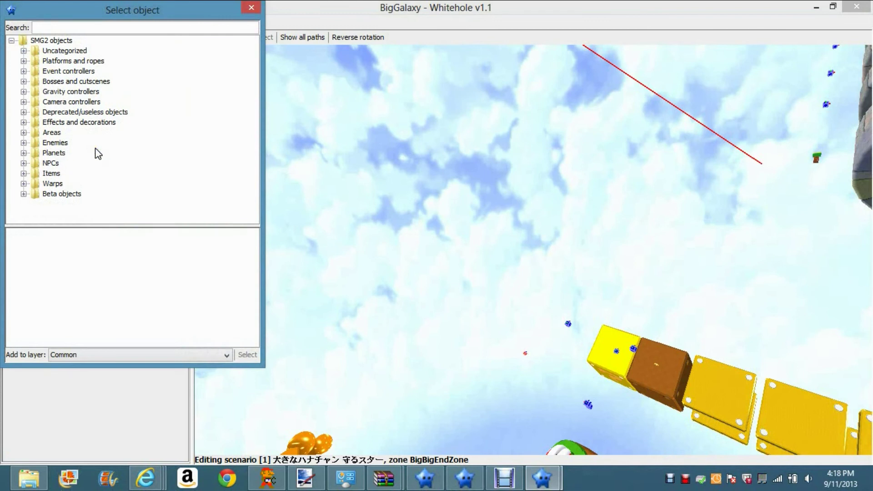
text(coin)
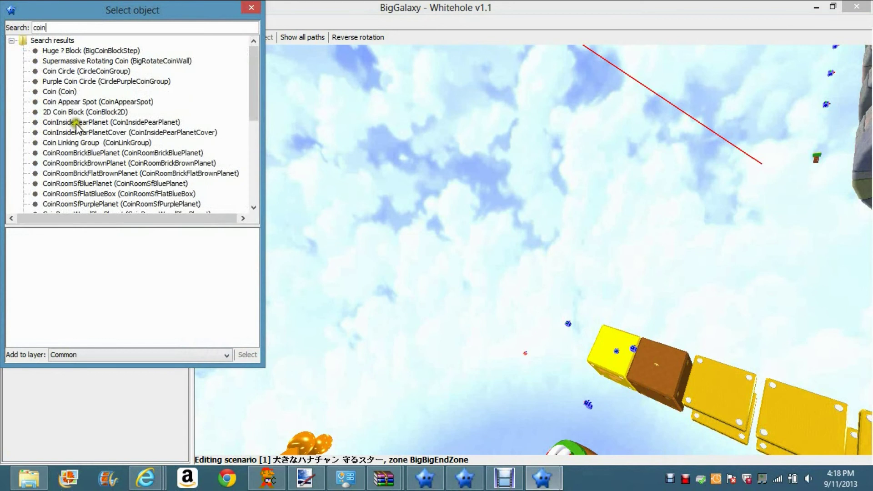
click(57, 93)
double_click(66, 72)
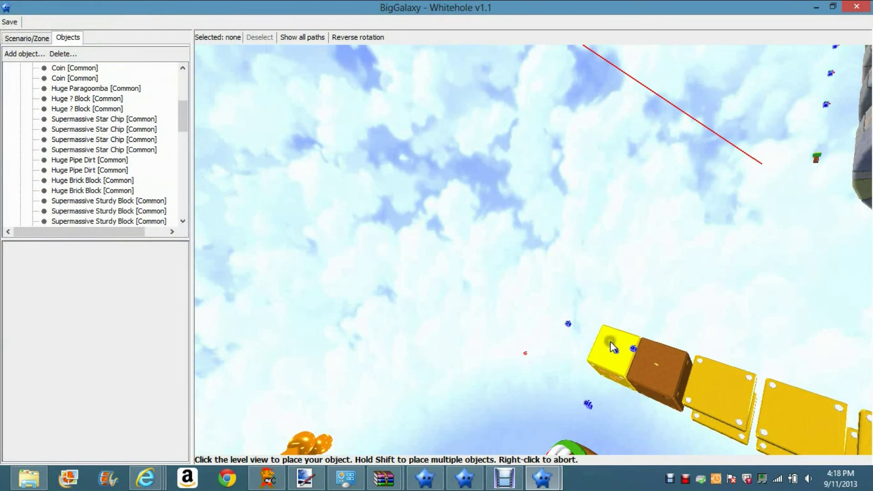
click(658, 363)
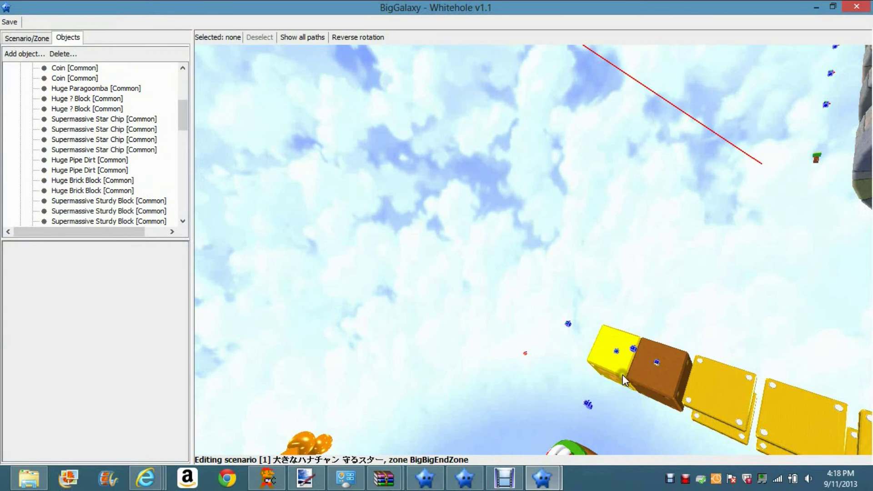
View the placed object from another angle, then select the Summer Sky background to inspect its settings and deselect it
drag(653, 370, 607, 411)
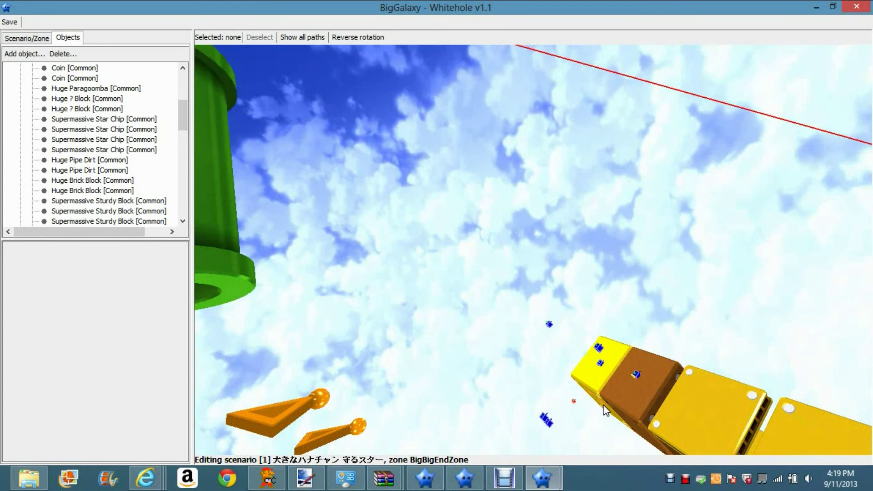
click(523, 340)
click(439, 298)
click(514, 282)
click(331, 94)
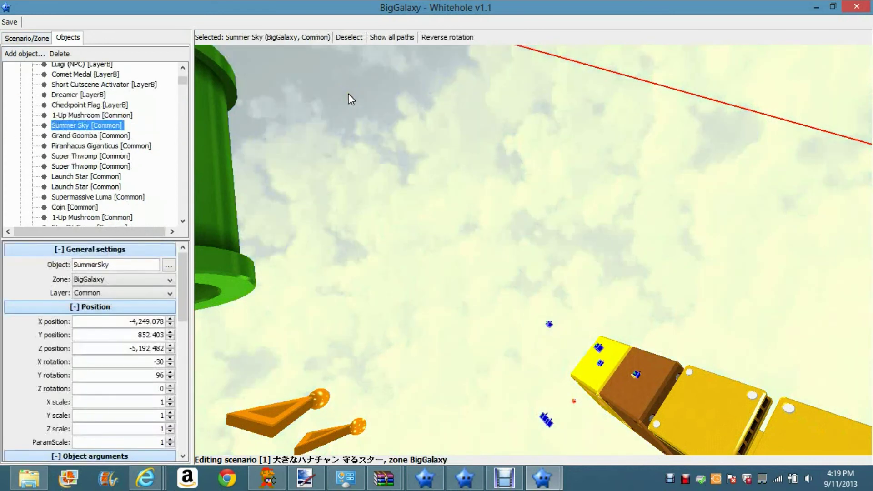
click(349, 94)
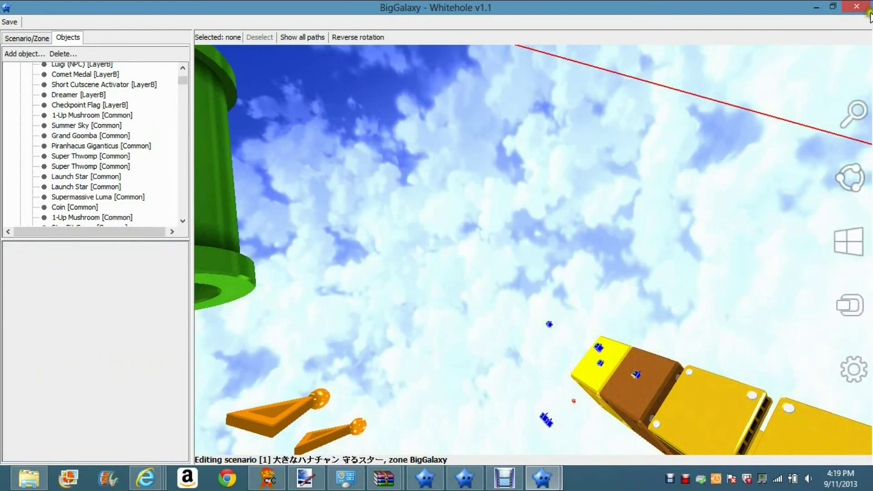
Close the BigGalaxy editor with its changes saved and look through the galaxy list
click(864, 7)
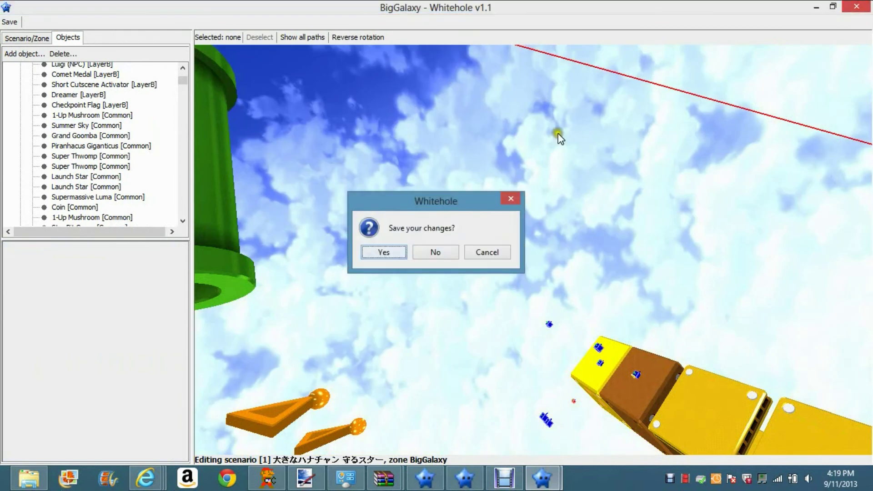
click(373, 251)
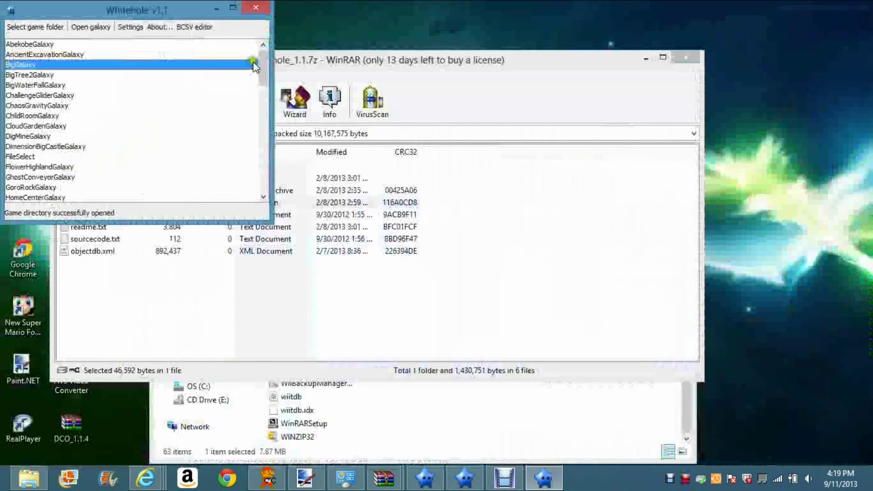
scroll(255, 66, down, 20)
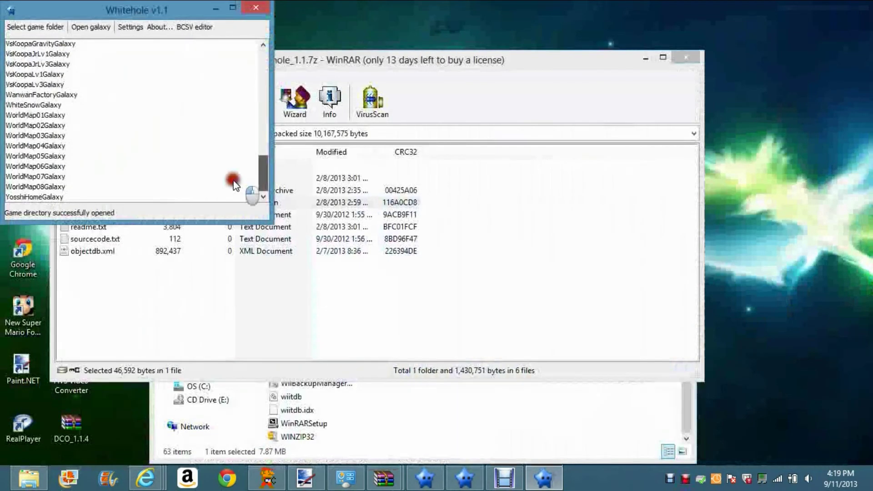
scroll(252, 150, up, 6)
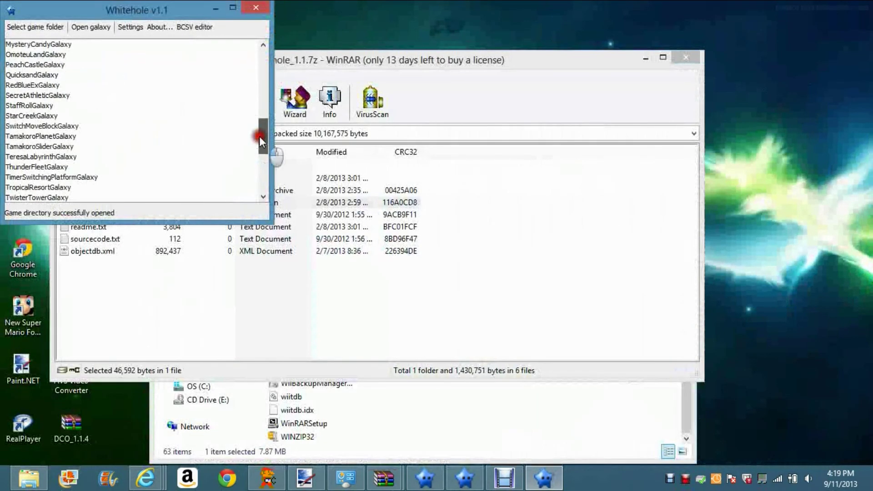
Open RedBlueExGalaxy in a maximized editor and examine its block platforms and flip panels from several angles
double_click(42, 85)
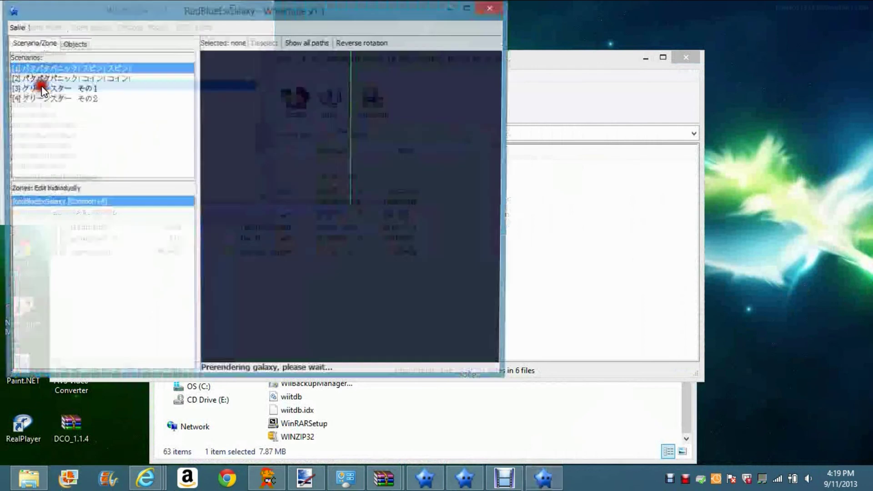
double_click(470, 8)
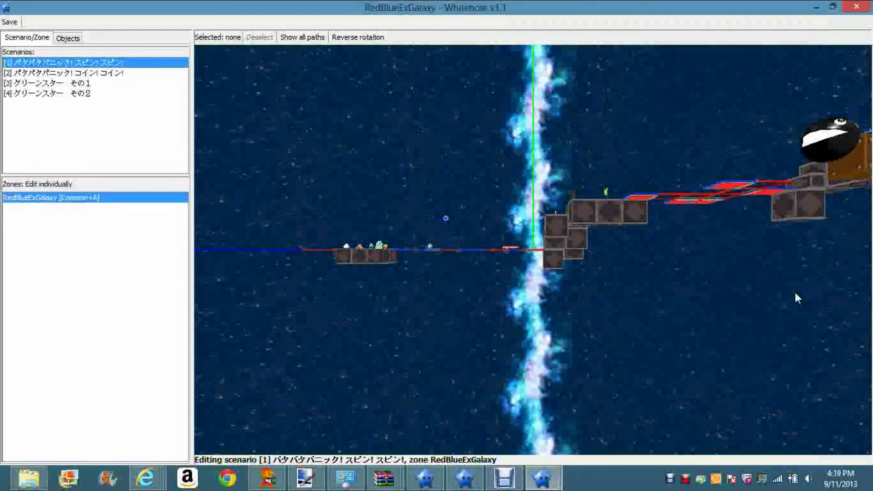
mouse_move(795, 292)
mouse_down()
mouse_move(689, 255)
mouse_move(738, 267)
mouse_move(719, 274)
mouse_move(755, 323)
mouse_move(594, 248)
mouse_move(730, 283)
mouse_move(633, 305)
mouse_move(583, 328)
mouse_move(675, 308)
mouse_up()
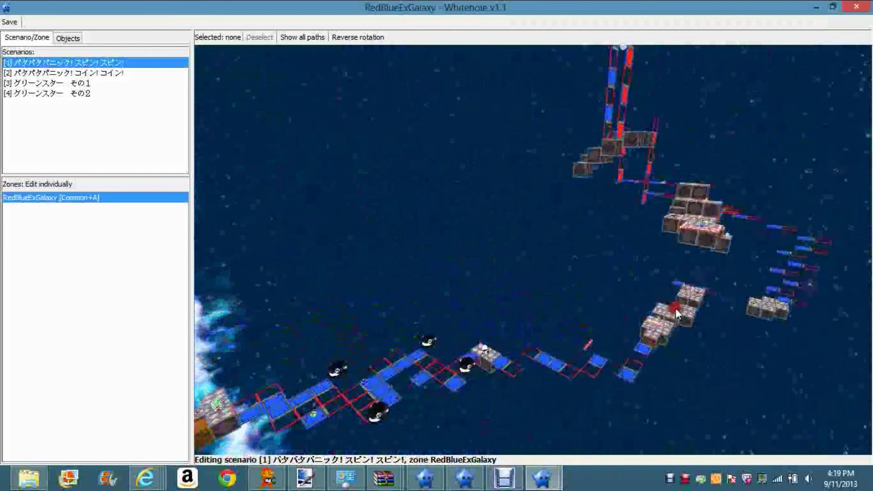
mouse_move(656, 127)
mouse_down()
mouse_move(680, 161)
mouse_move(670, 136)
mouse_move(640, 129)
mouse_up()
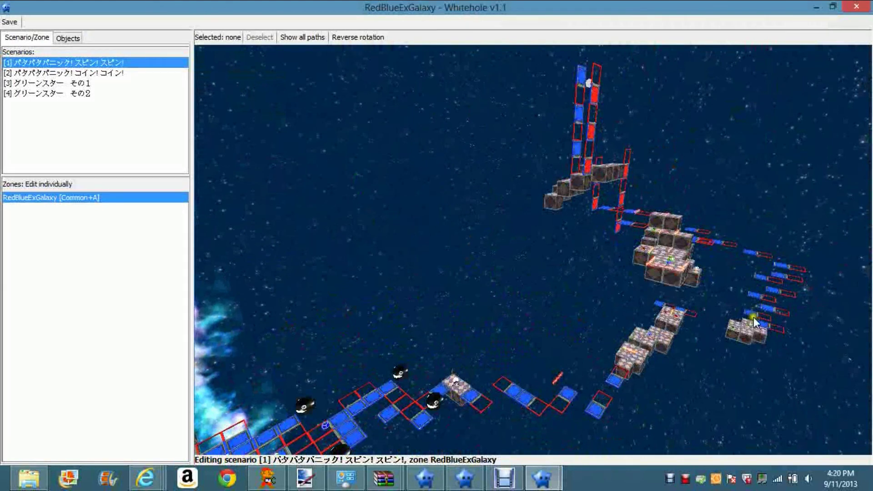
click(727, 248)
right_drag(729, 250, 824, 99)
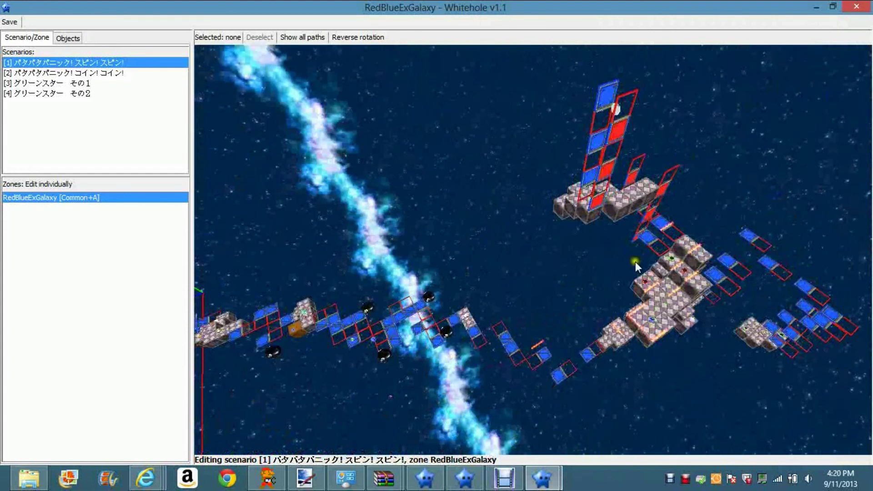
Select the uppermost blue Flip-Swap Panel of the vertical column and set its Y rotation to 39
key(super+c)
click(665, 206)
click(606, 97)
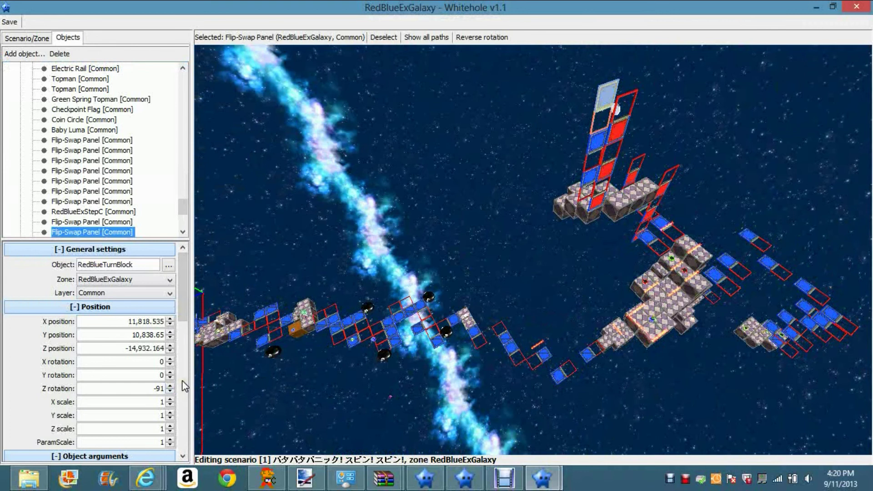
click(167, 388)
click(168, 375)
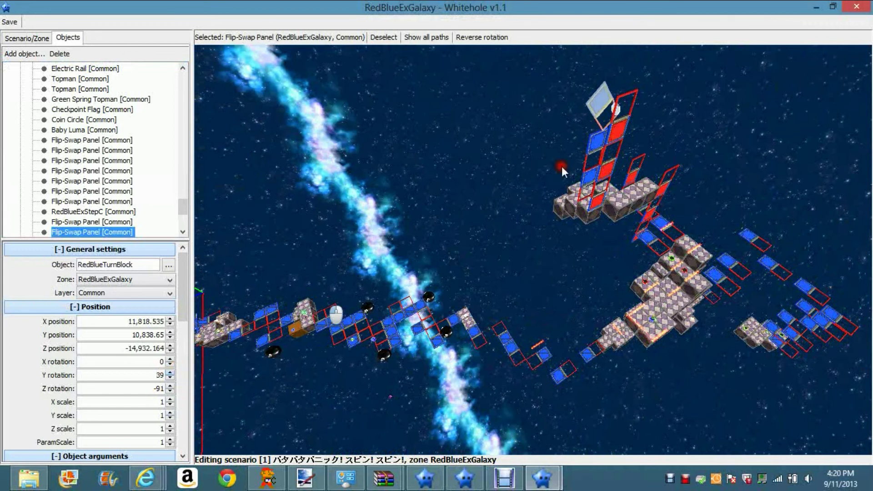
Set the selected Flip-Swap Panel's X rotation to -20
click(170, 363)
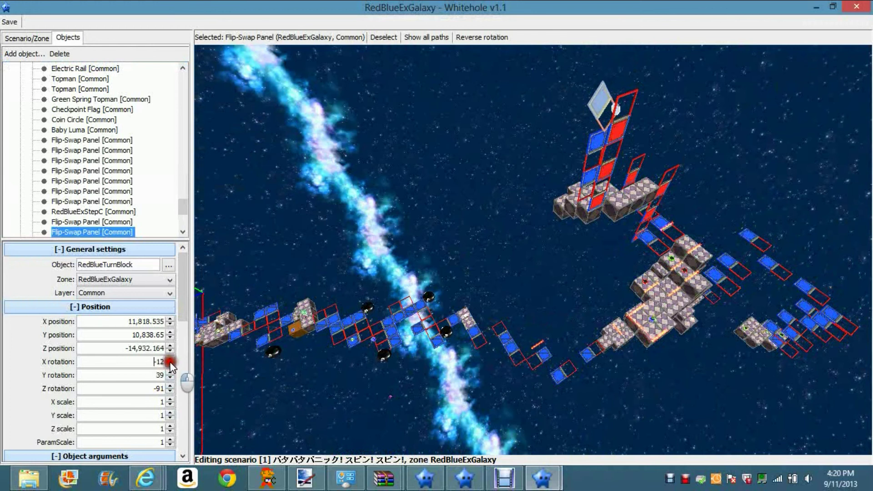
click(170, 365)
click(169, 365)
click(169, 365)
click(170, 365)
click(169, 365)
click(170, 366)
click(170, 365)
click(170, 365)
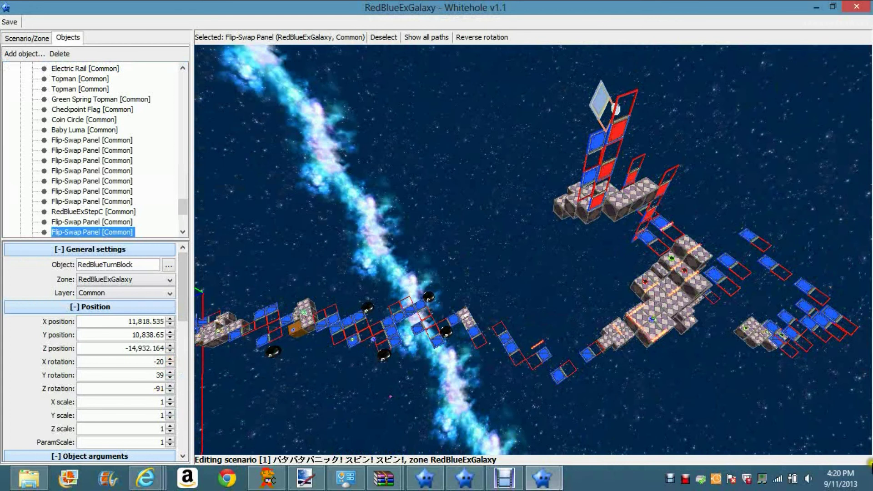
Close the RedBlueExGalaxy editor and return to the galaxy list
click(256, 353)
click(597, 385)
click(143, 59)
click(857, 6)
click(424, 257)
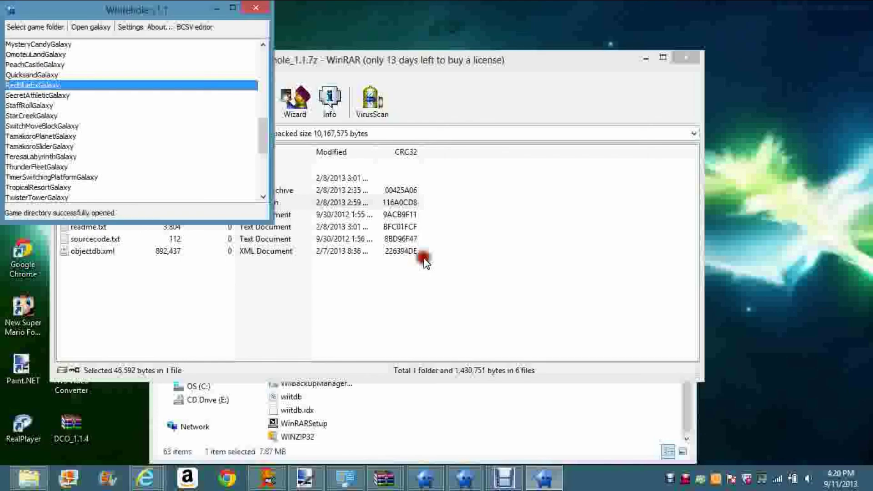
Open MarioFaceShipGalaxy in a maximized editor and view the Mario-shaped ship from the side and from behind
drag(260, 123, 246, 101)
double_click(73, 146)
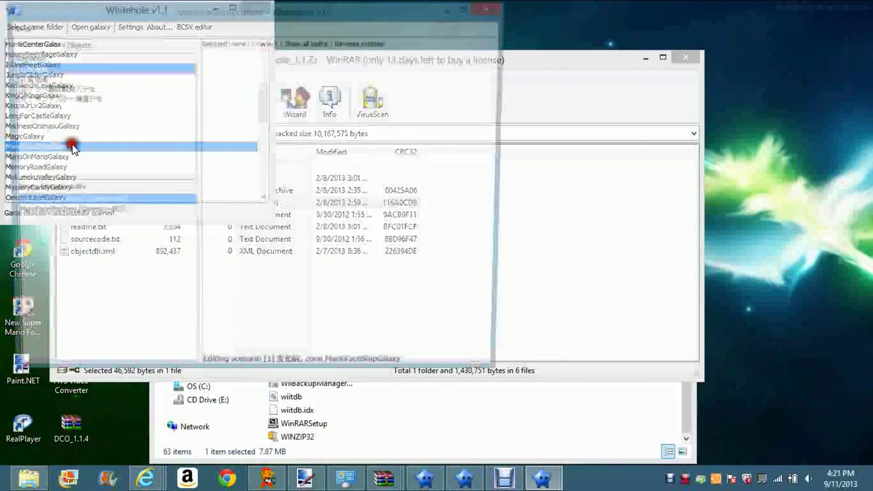
double_click(467, 10)
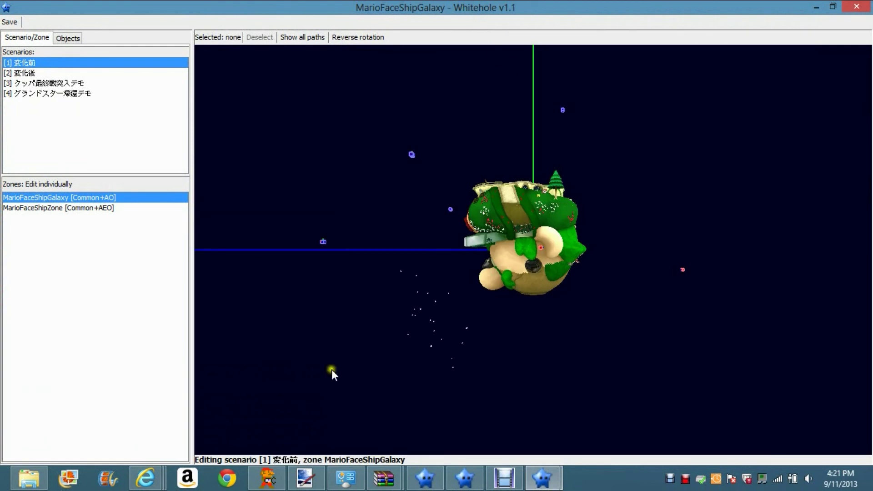
drag(270, 398, 563, 177)
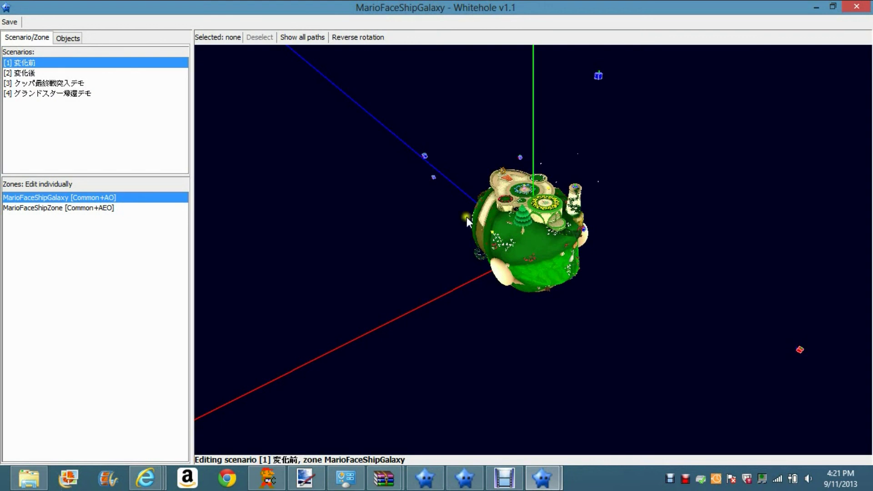
click(382, 245)
drag(384, 249, 525, 199)
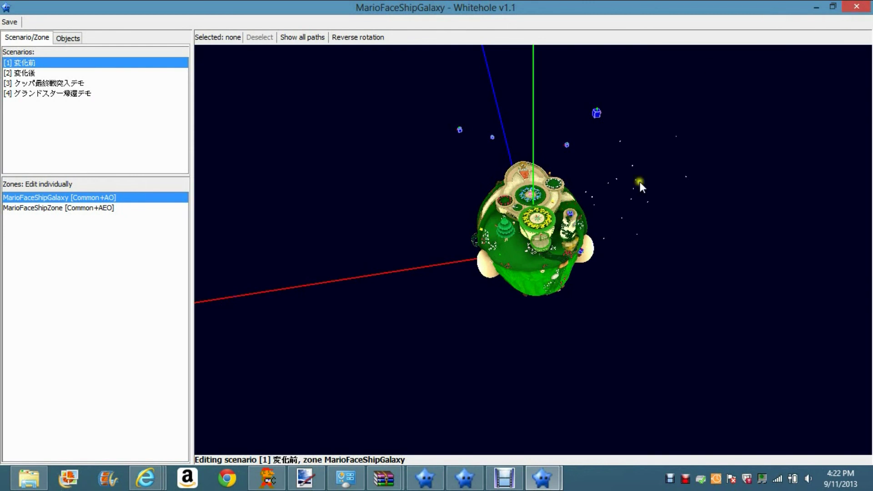
Close the MarioFaceShipGalaxy editor and look through the galaxy list for another level
click(859, 8)
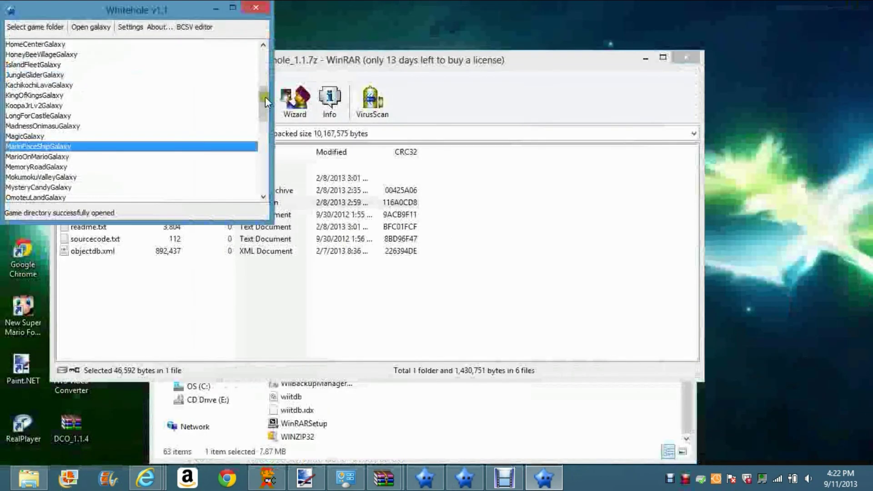
mouse_move(266, 97)
mouse_down()
mouse_move(260, 55)
mouse_move(240, 228)
mouse_move(229, 6)
mouse_move(263, 52)
mouse_up()
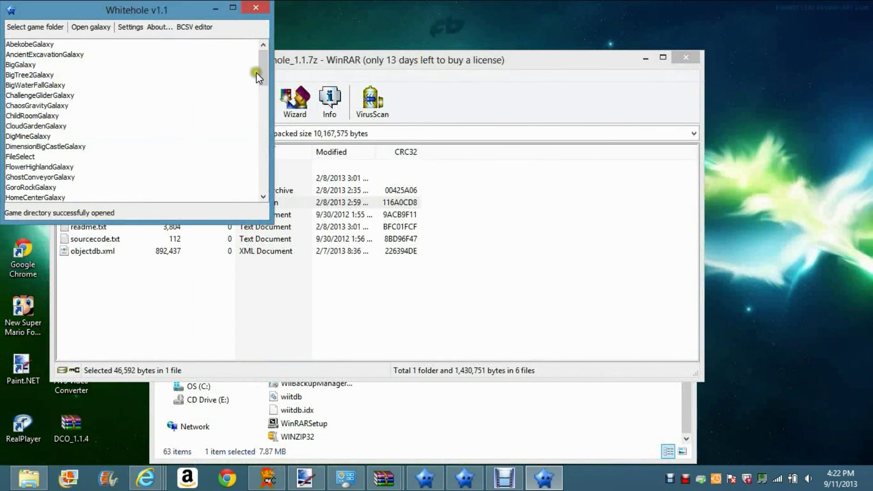
drag(261, 73, 282, 137)
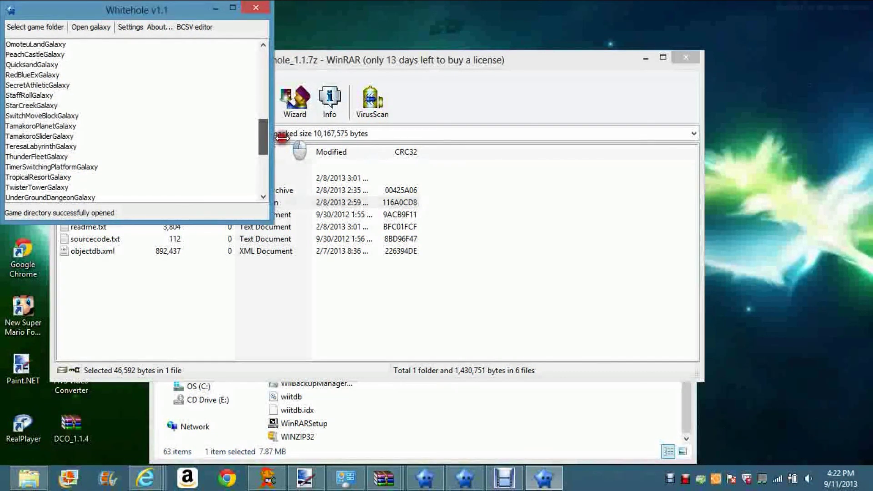
drag(283, 136, 282, 137)
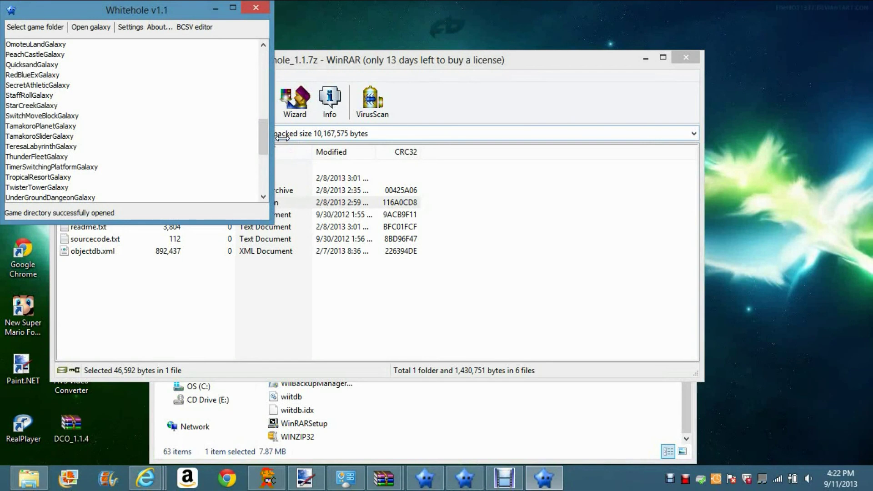
click(188, 115)
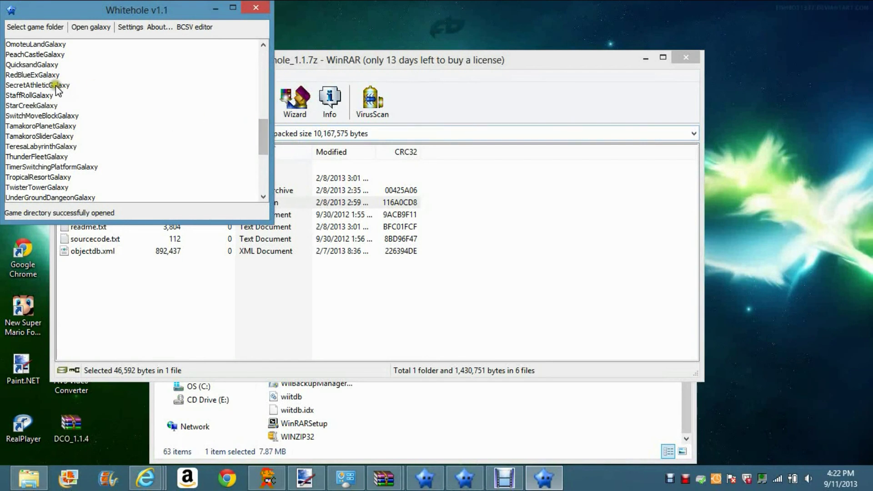
click(54, 126)
drag(263, 128, 265, 72)
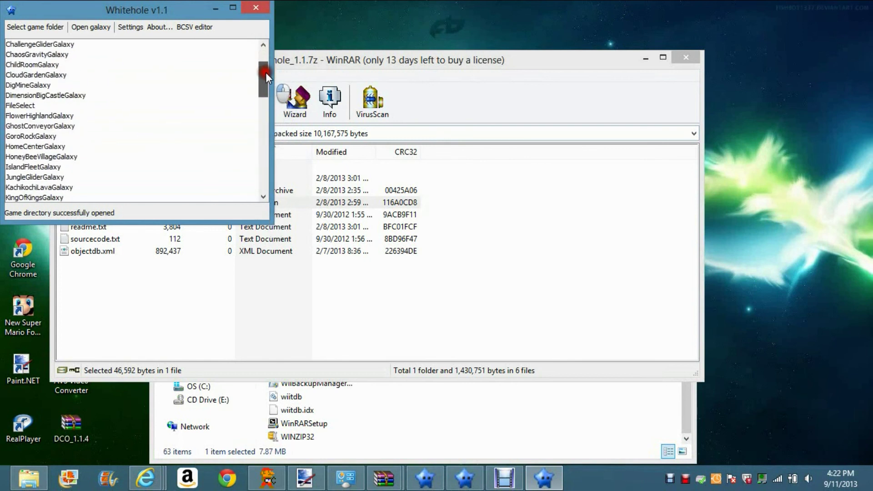
Open GhostConveyorGalaxy in a maximized editor and examine its red walkways and the ring-shaped planet with stone arches
double_click(48, 127)
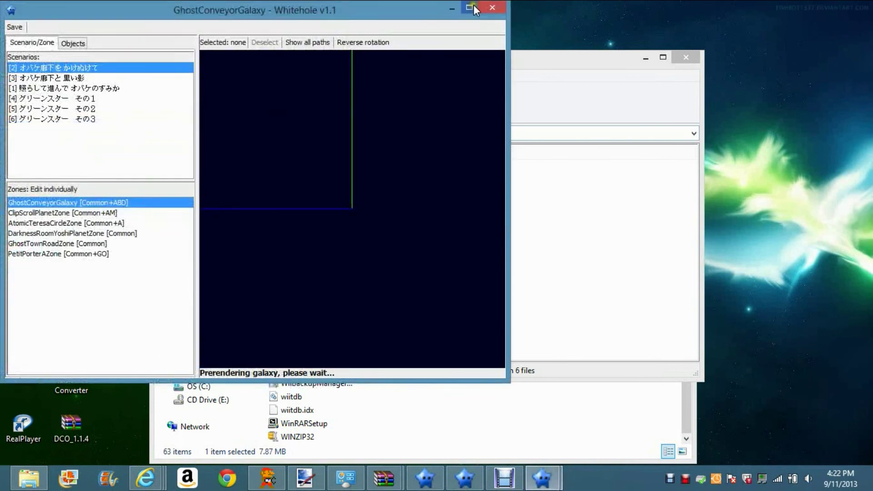
double_click(473, 6)
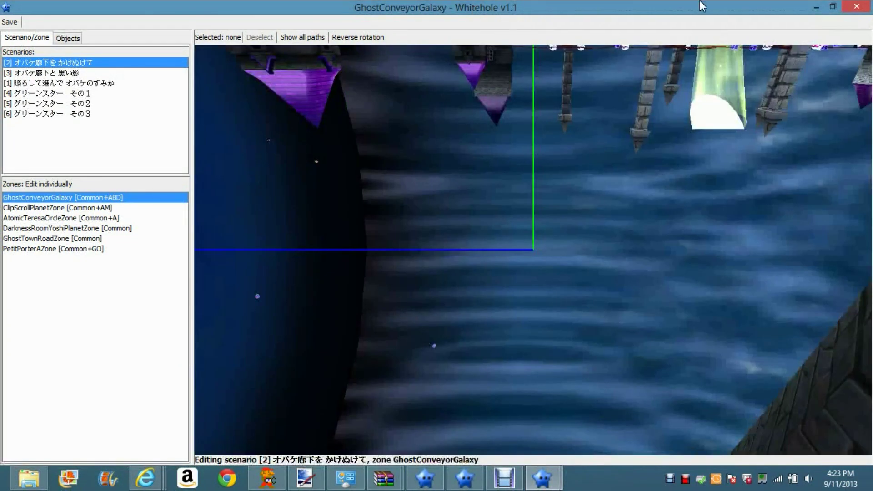
right_drag(675, 138, 586, 234)
drag(586, 233, 403, 334)
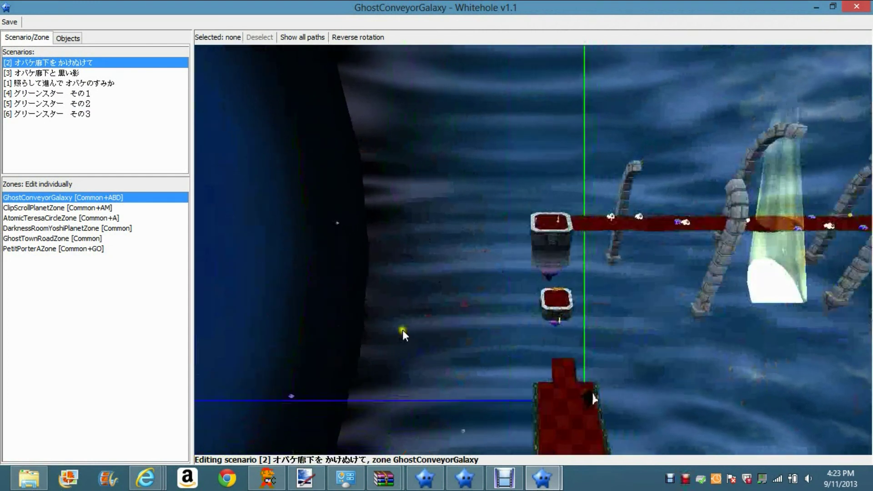
right_drag(404, 335, 725, 207)
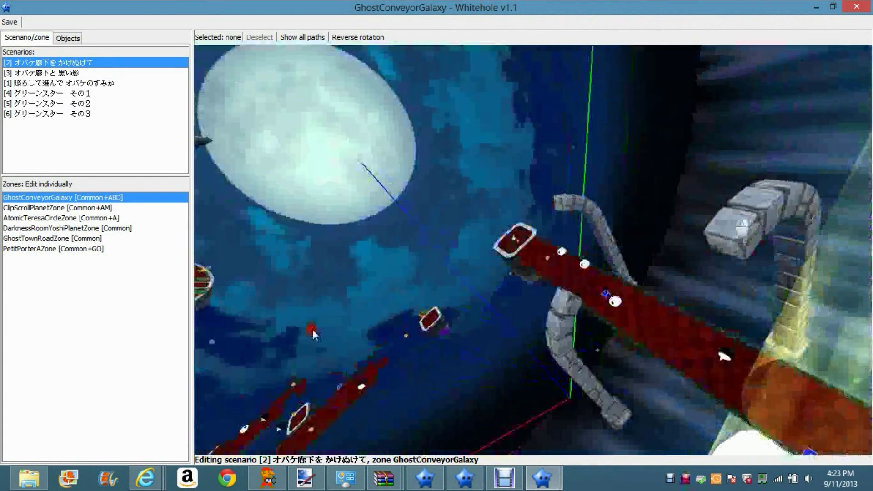
right_drag(312, 330, 436, 301)
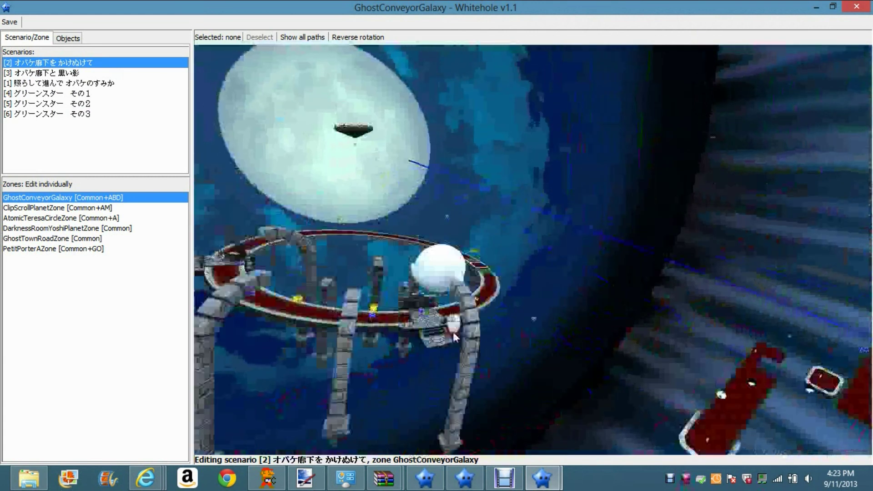
scroll(459, 339, up, 2)
right_drag(470, 347, 506, 309)
scroll(506, 308, up, 1)
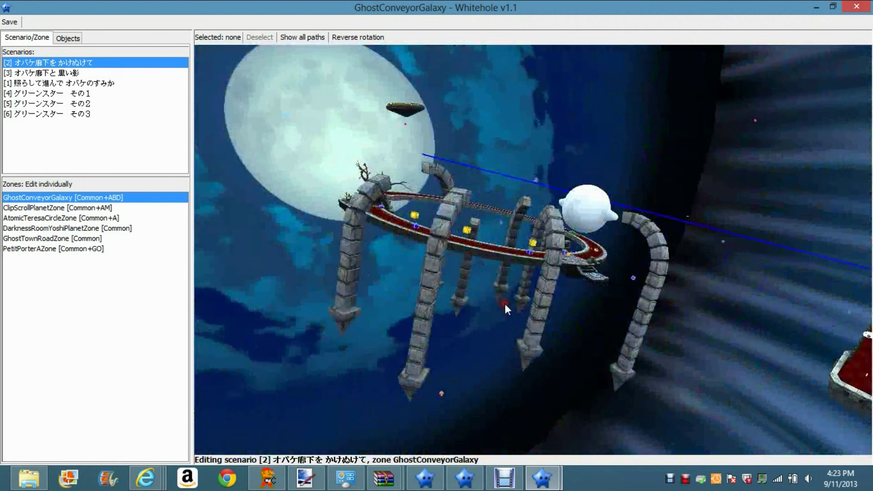
Inspect the Haunty Halls Sky and the Haunty Halls Starting Planet by selecting and deselecting each one
click(490, 150)
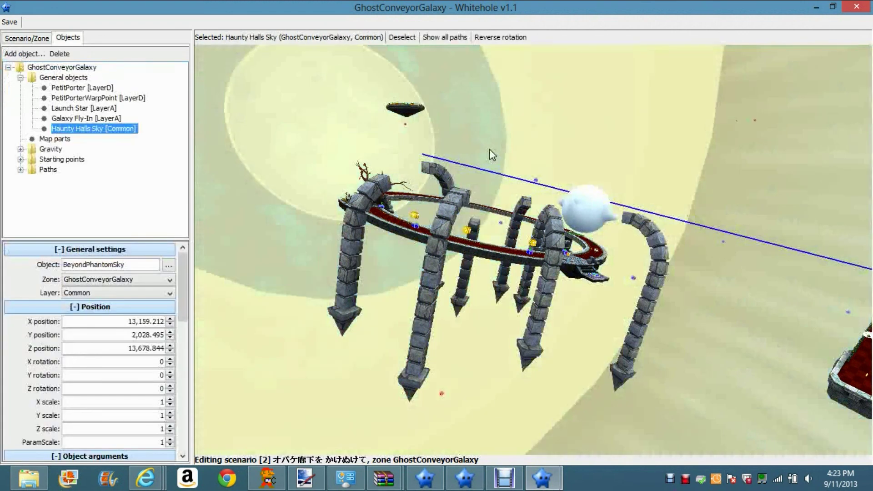
click(490, 150)
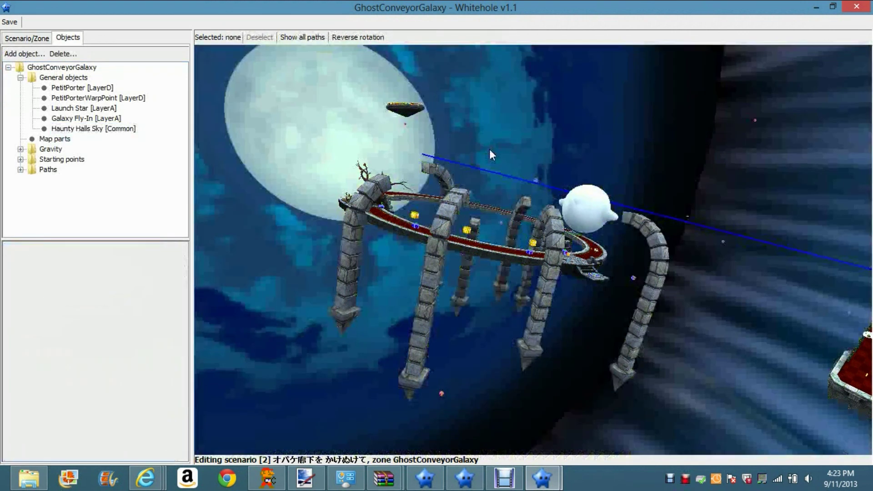
click(488, 237)
drag(487, 239, 486, 236)
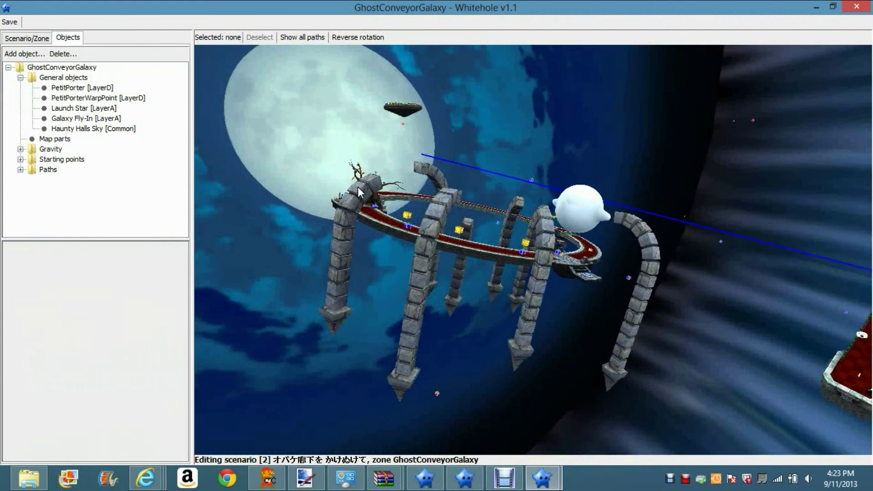
click(429, 253)
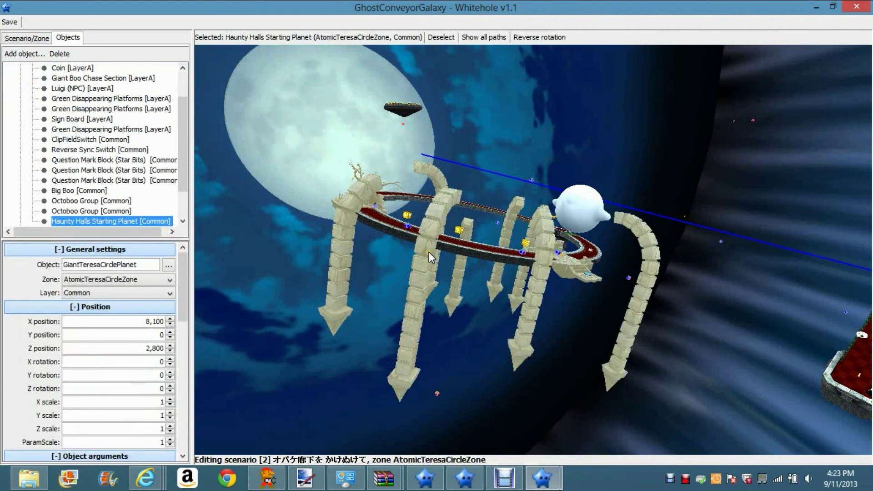
click(430, 252)
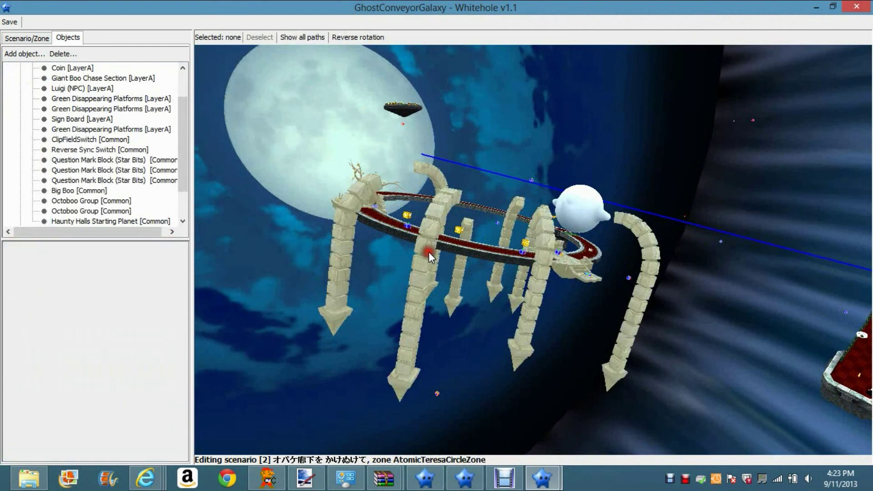